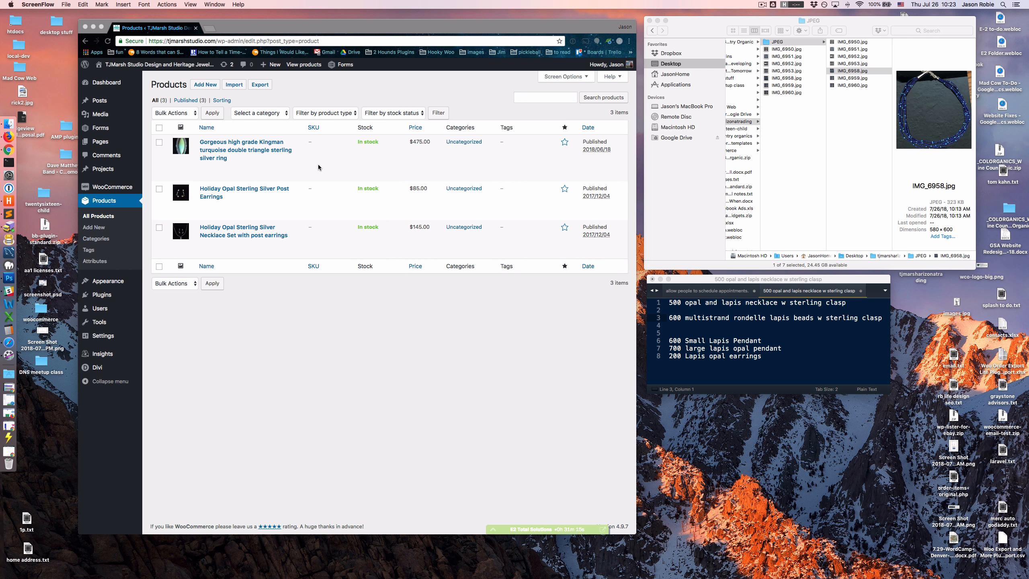
- Look over the WooCommerce orders list and the general store settings
left_click(104, 188)
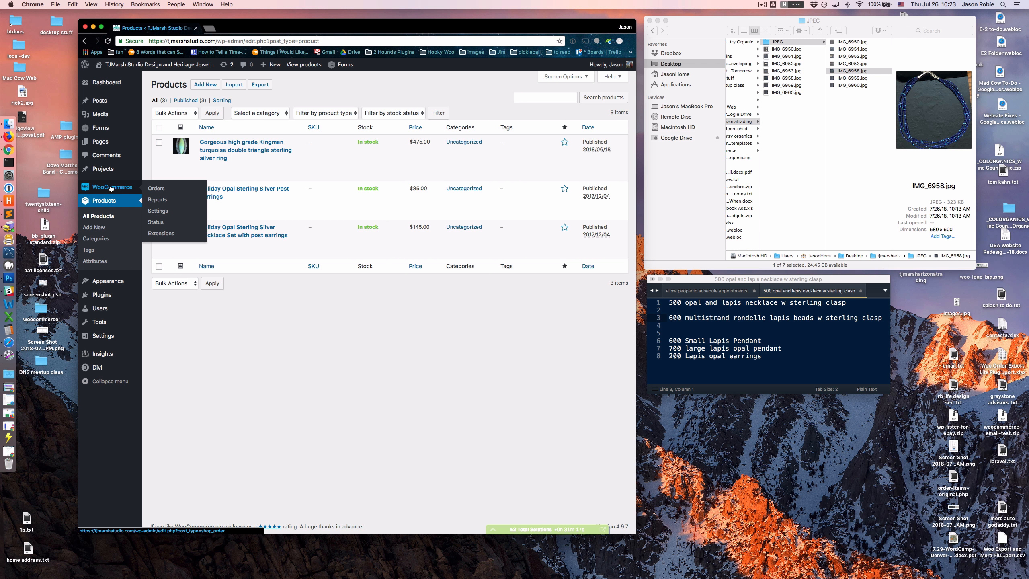
left_click(111, 187)
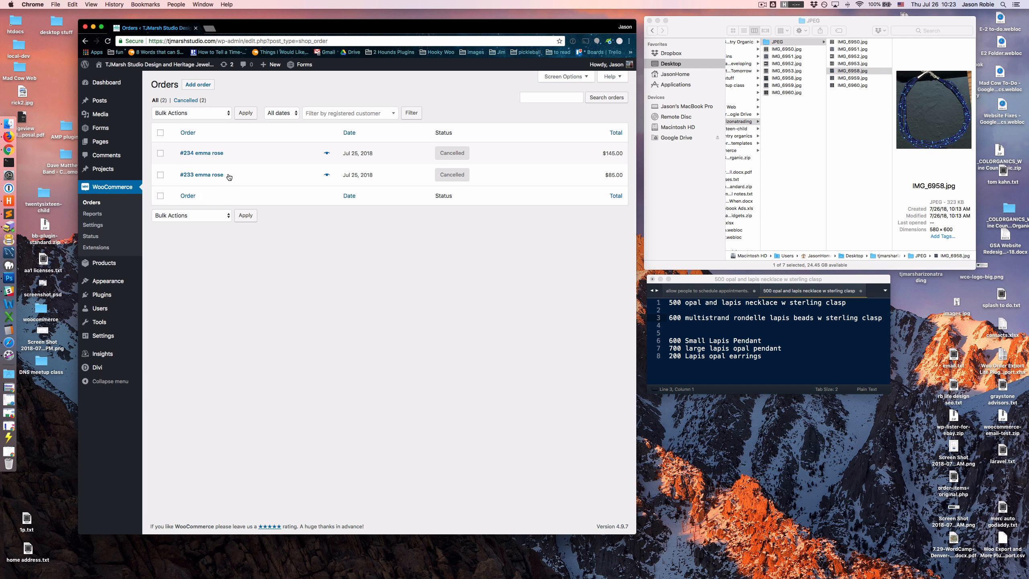
left_click(99, 226)
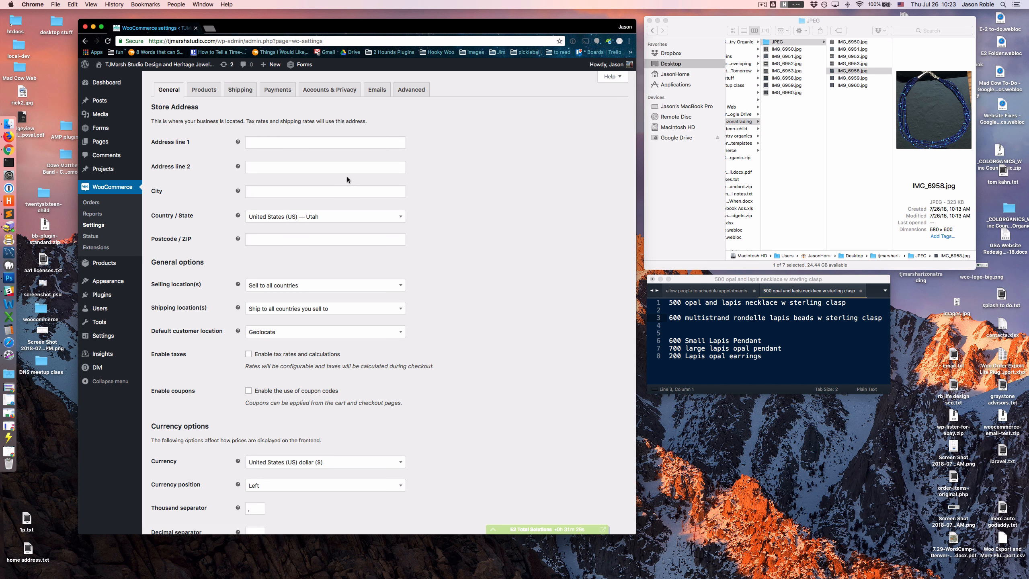
- Start a new product and copy "multistrand rondelle lapis beads w sterling clasp" from the text notes into its name
left_click(105, 264)
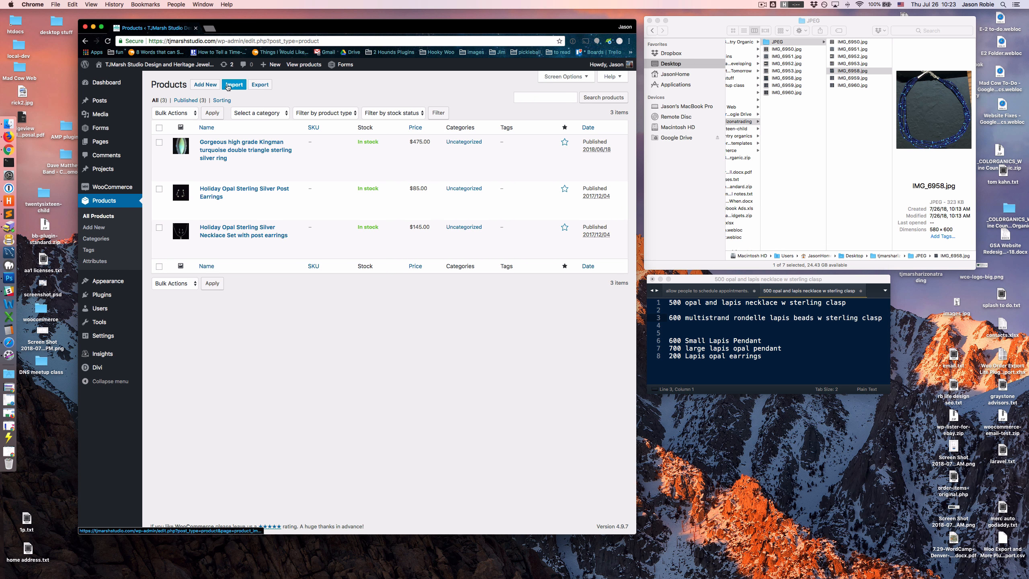
left_click(202, 85)
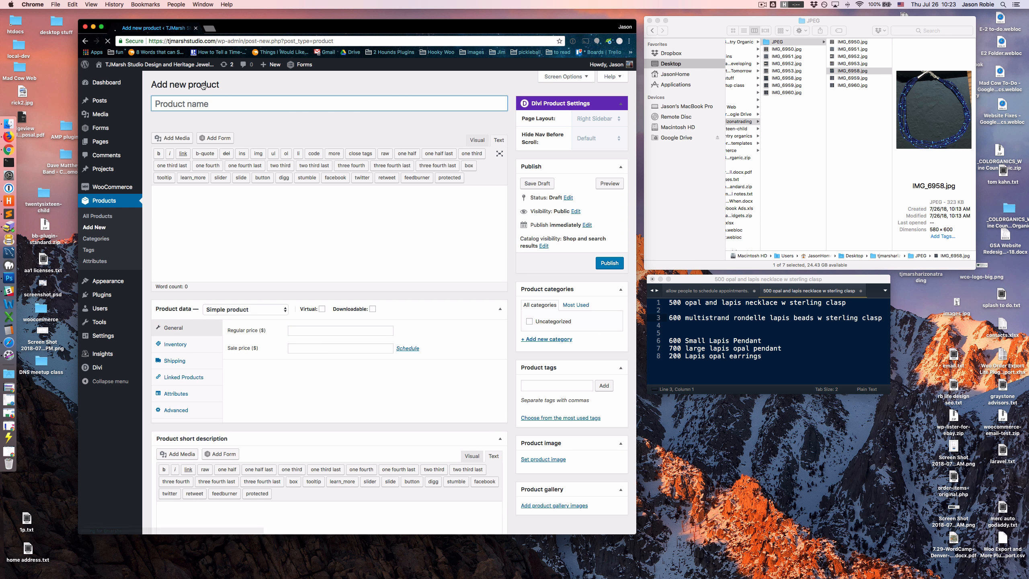
left_click(755, 327)
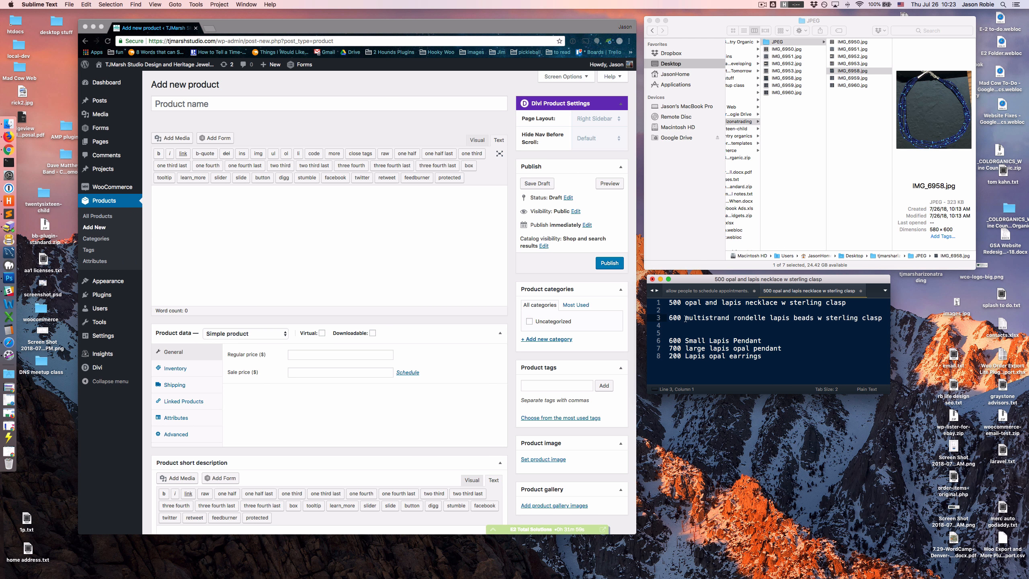
left_click_drag(685, 318, 881, 321)
key("super+c")
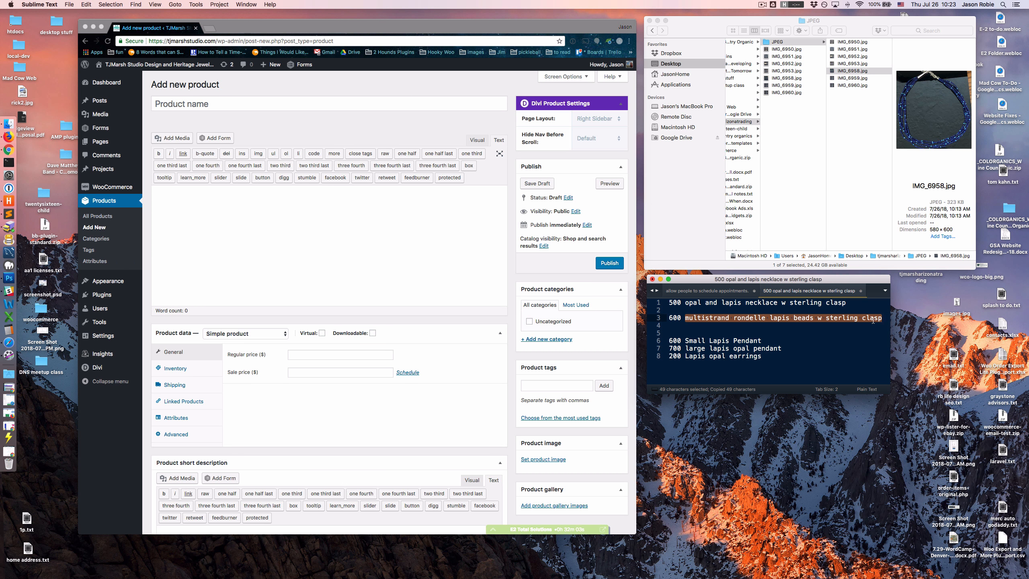
left_click(197, 102)
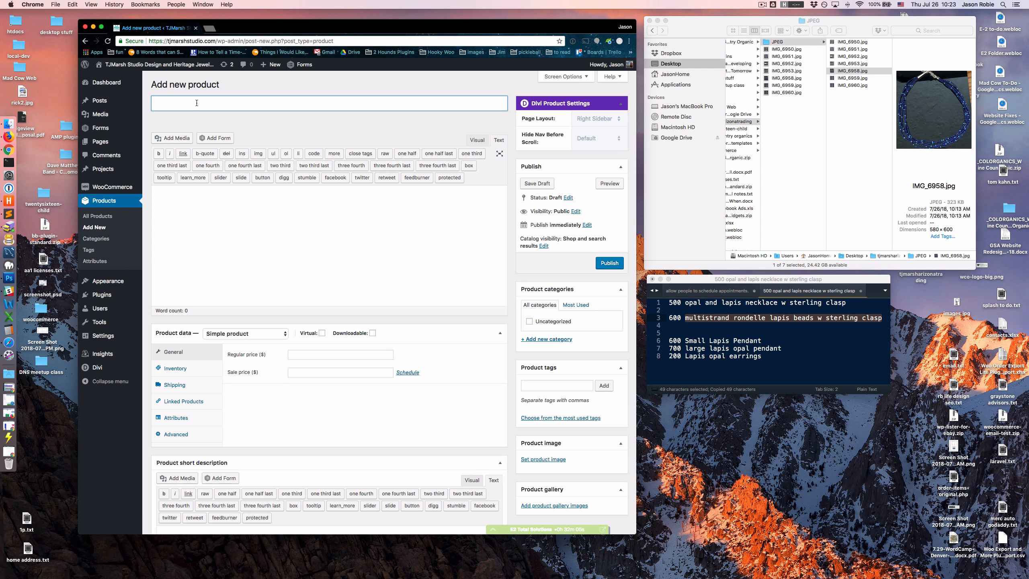
key("super+v")
- Correct the product name's capitalization and abbreviation so it reads "Multistrand Rondelle Lapis Beads w/ Sterling Clasp"
left_click_drag(162, 103, 150, 104)
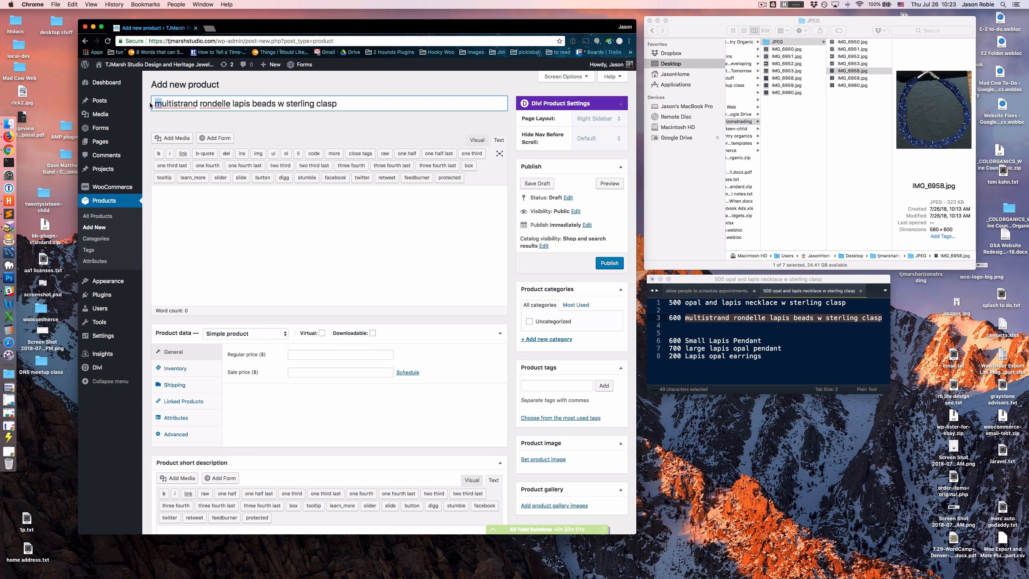
type("M")
type("R")
left_click_drag(200, 103, 240, 103)
type("L")
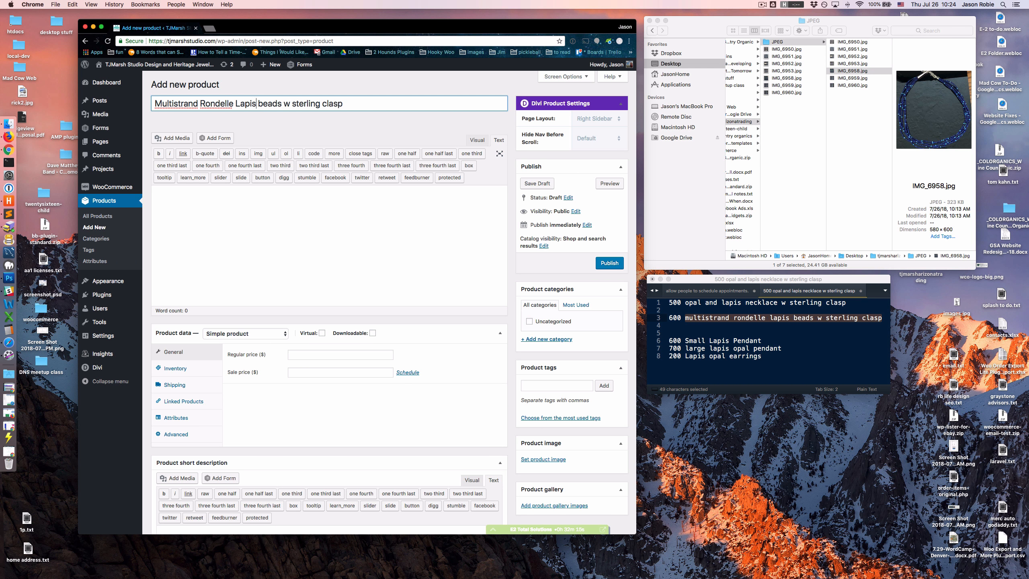
left_click_drag(258, 104, 263, 103)
type("B")
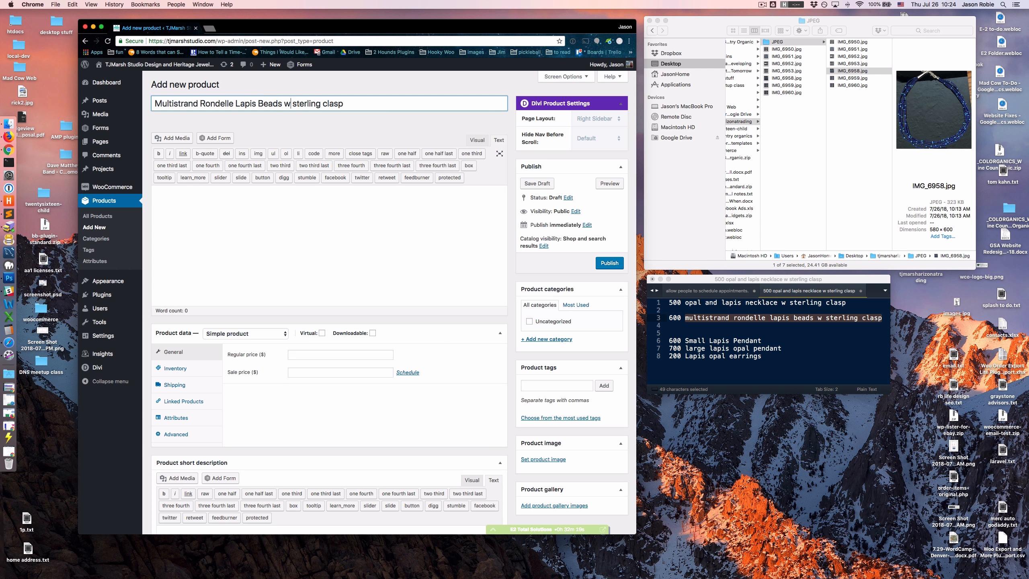
type("/")
left_click_drag(296, 104, 332, 104)
type("S")
type("C")
left_click(295, 137)
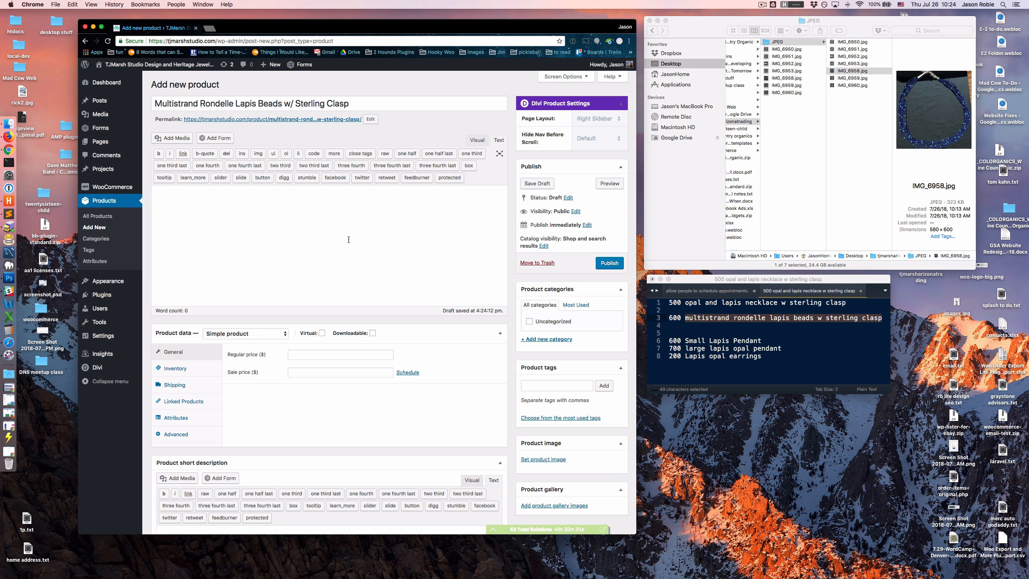
- Enter "This is the Long Description (in a tab)" as the product's main description
left_click_drag(363, 28, 340, 20)
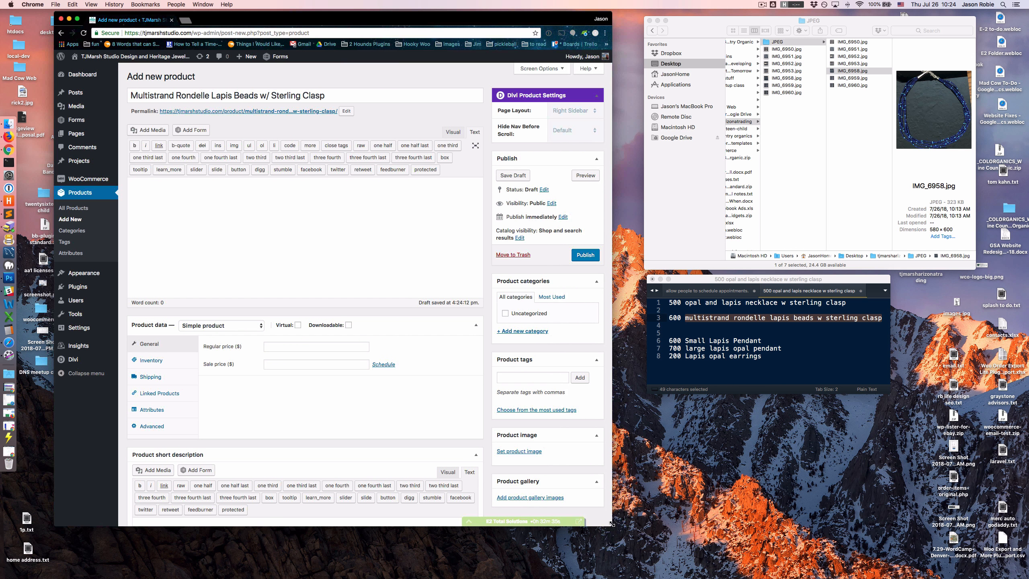
left_click_drag(613, 526, 634, 551)
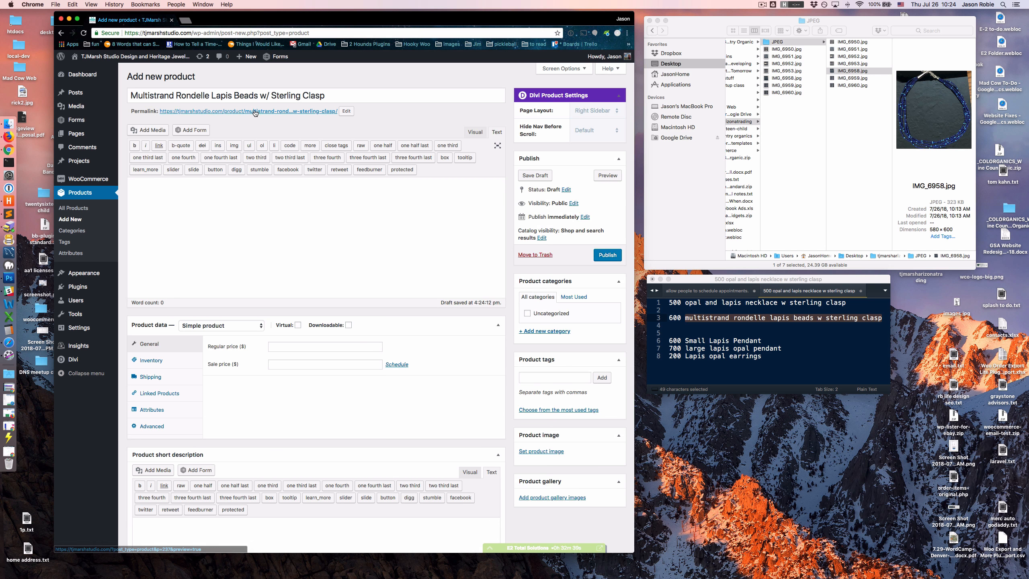
left_click(223, 249)
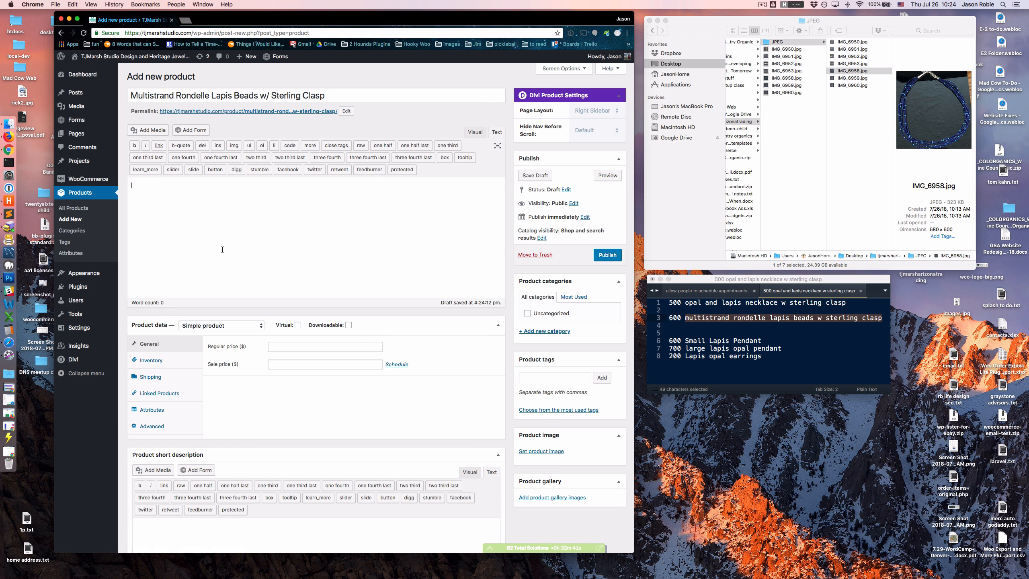
type("This is the Long Description (in a tab")
- Enter "This is the short description (next to image)" as the product short description
scroll(234, 289, "down", 3)
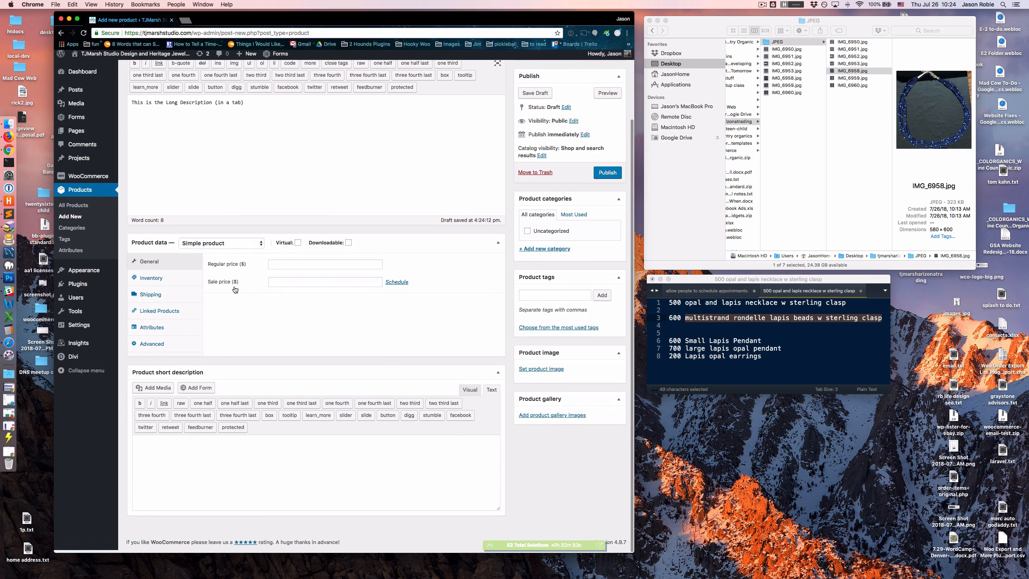
left_click(235, 478)
type("This")
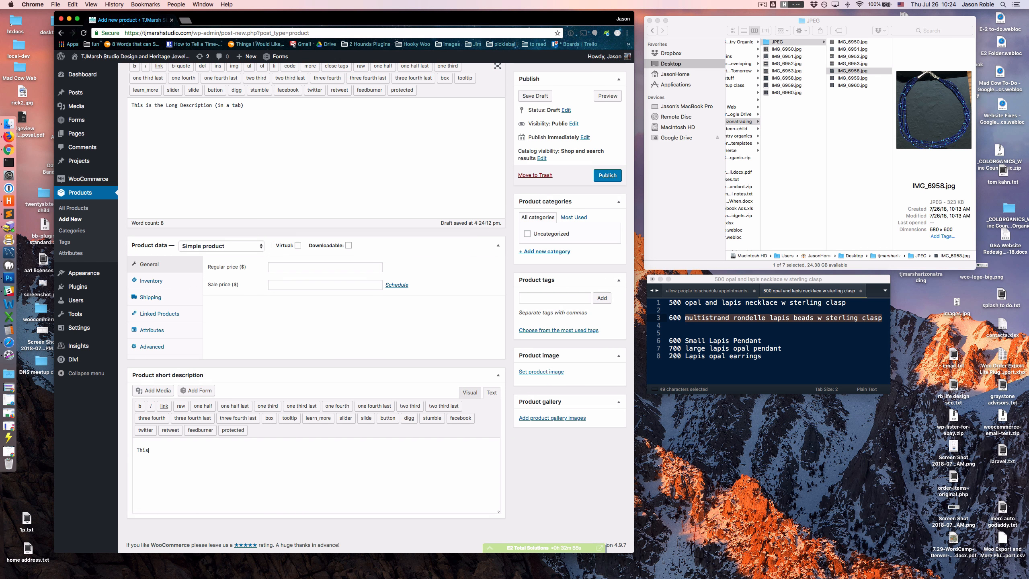
type(" is the short description (next to image")
- Set the product's regular price to 600.00
scroll(318, 96, "up", 3)
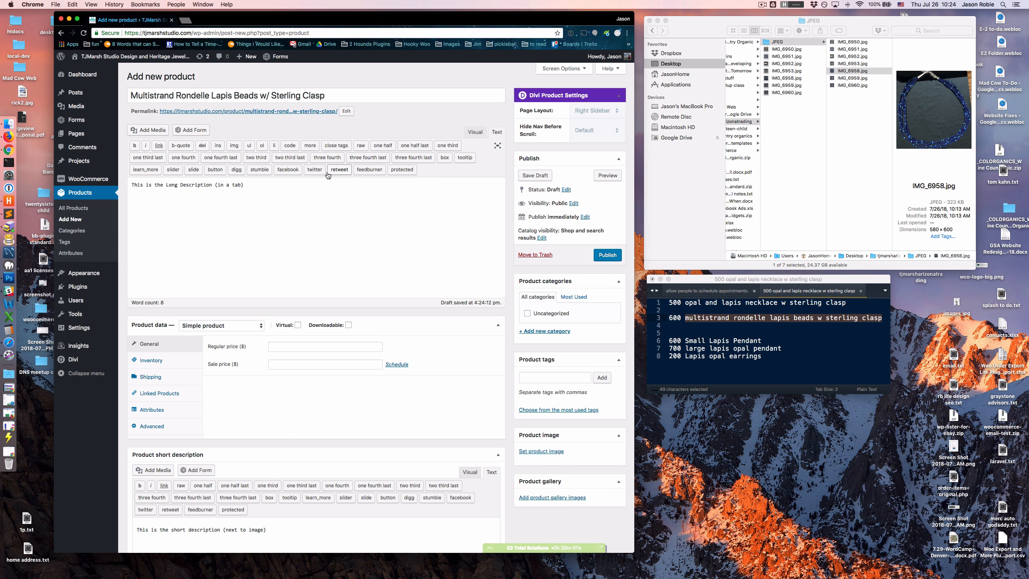
scroll(328, 175, "down", 3)
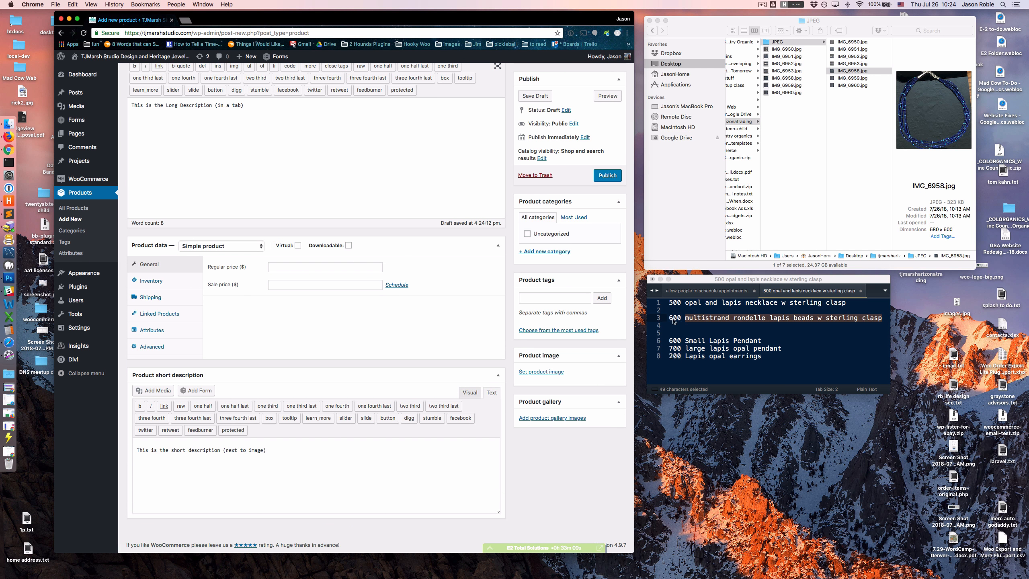
left_click(285, 267)
type("6")
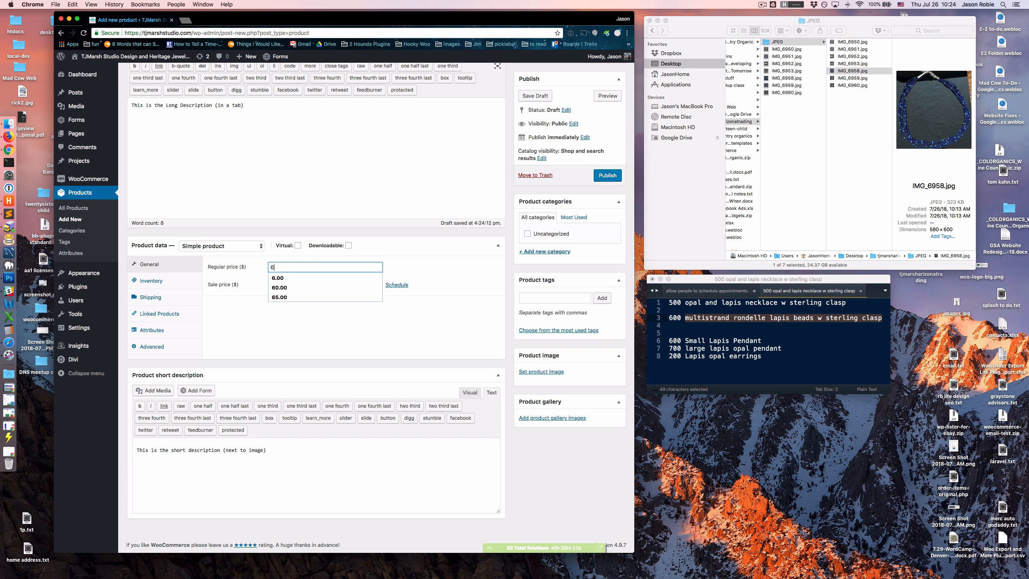
type("00.00")
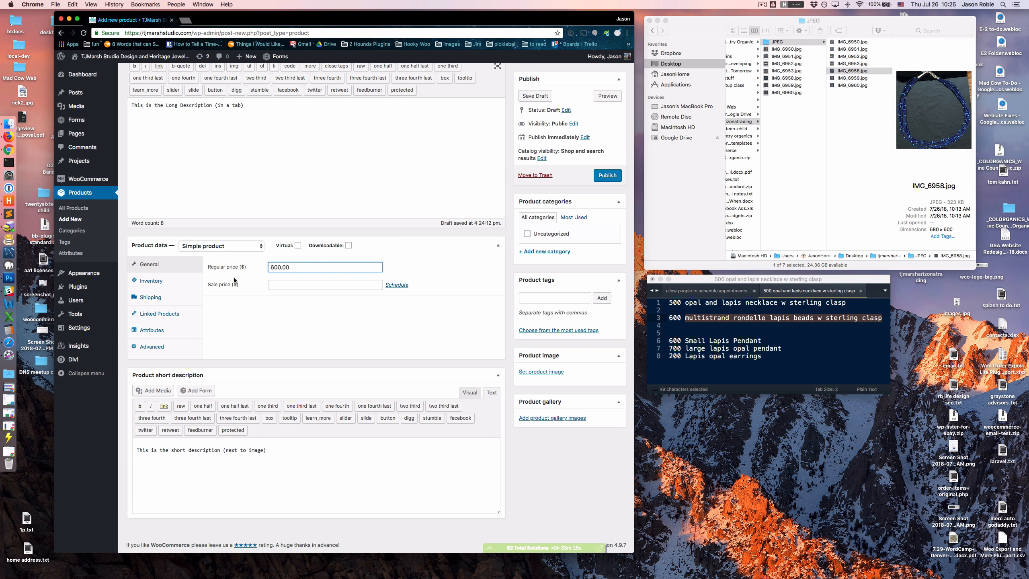
- Enable stock management for the product in its inventory settings and set the stock quantity to 1
left_click(149, 283)
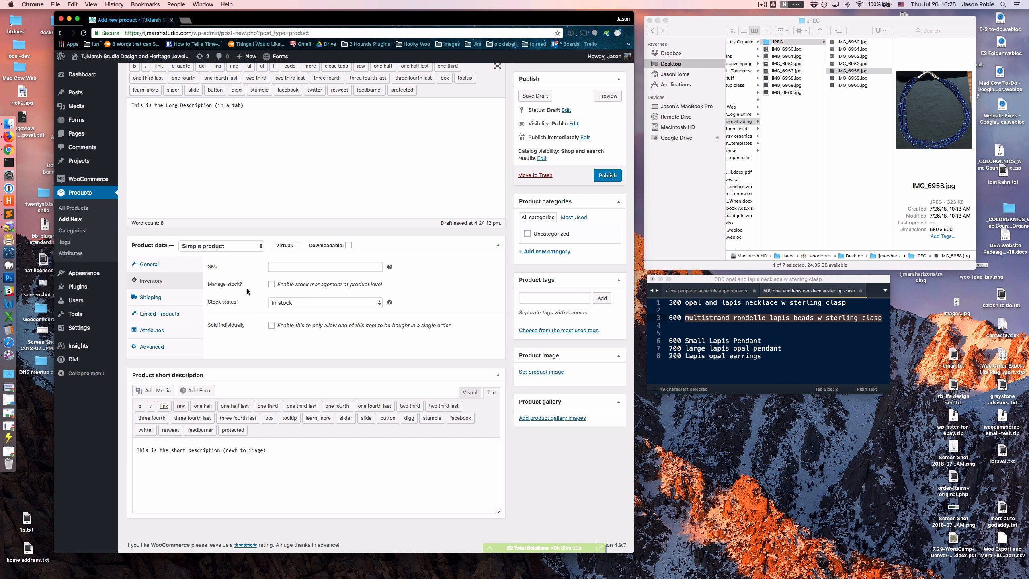
left_click(270, 286)
left_click(270, 303)
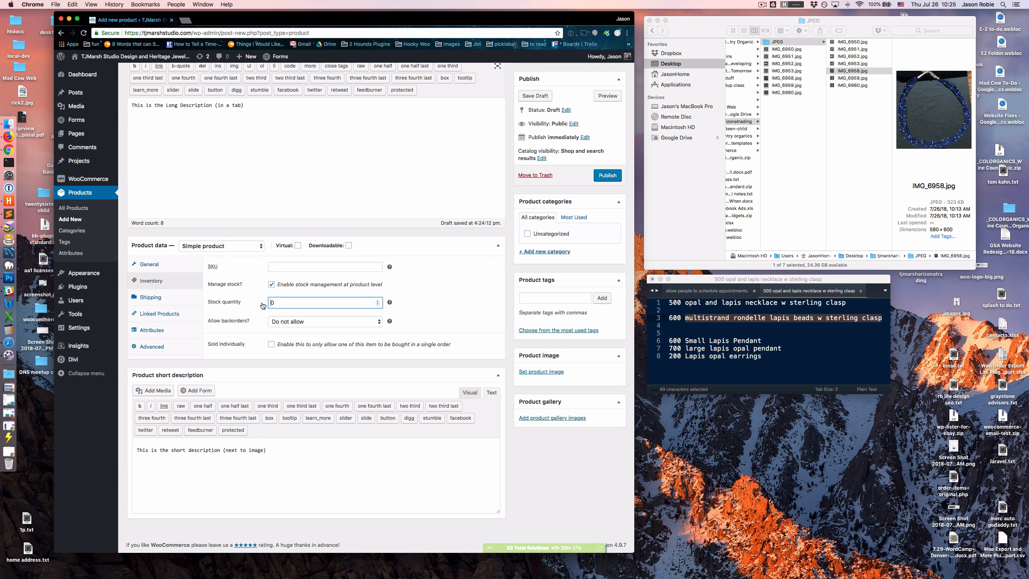
key("BackSpace")
left_click(446, 294)
- Examine the product's shipping, linked products and attributes settings, including the help notes for upsells and cross-sells
left_click(150, 298)
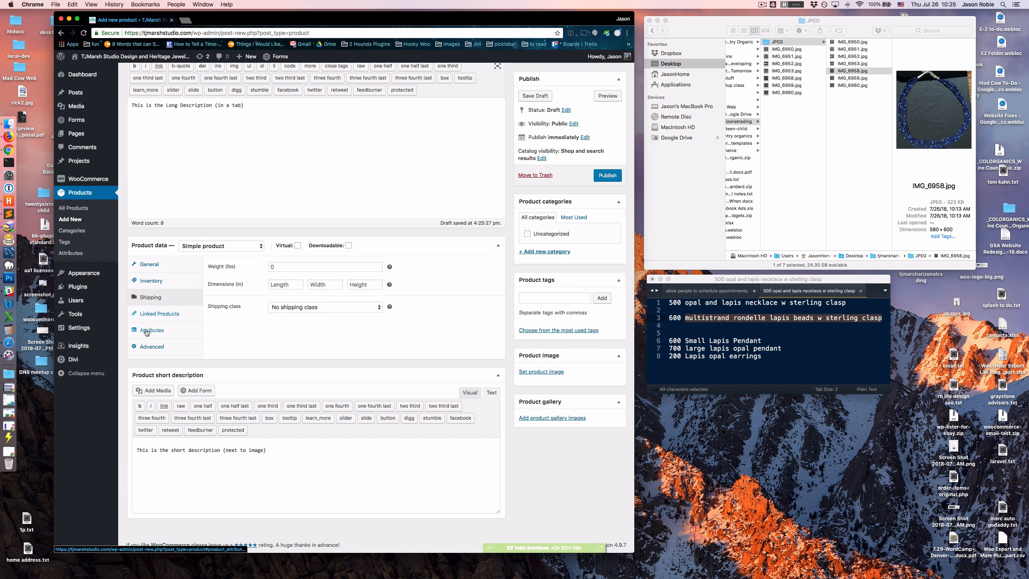
left_click(173, 317)
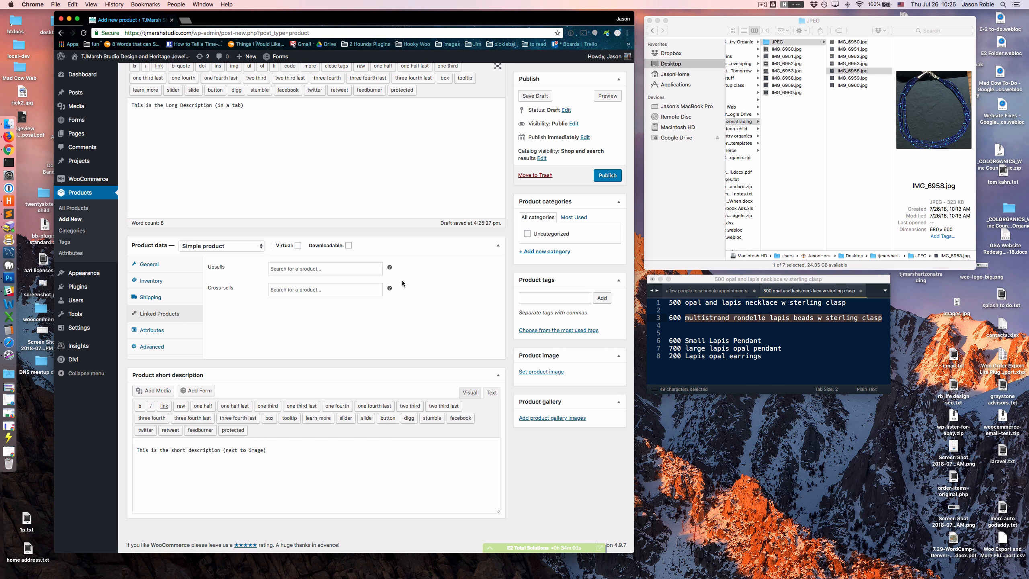
mouse_move(390, 269)
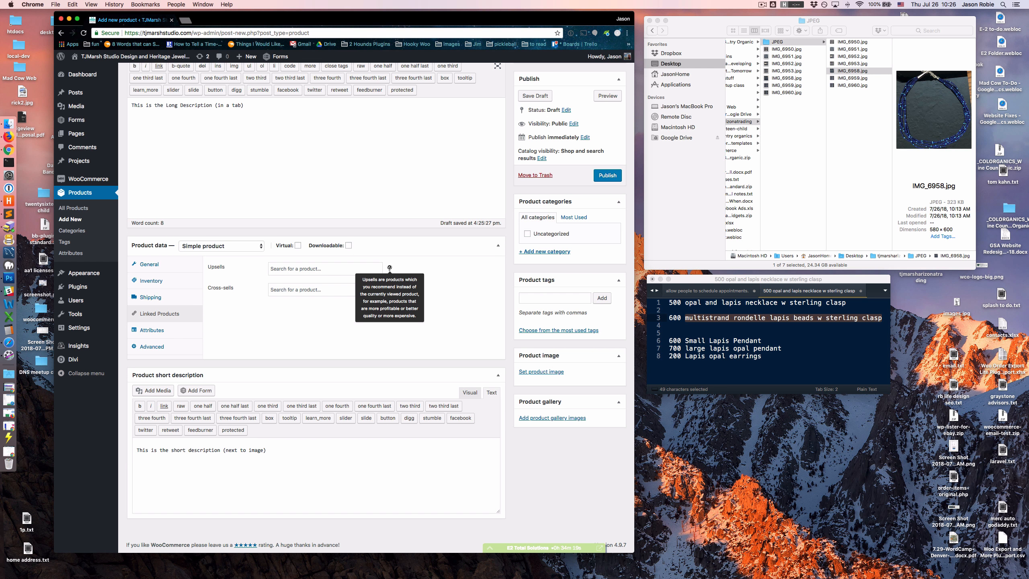
mouse_move(390, 289)
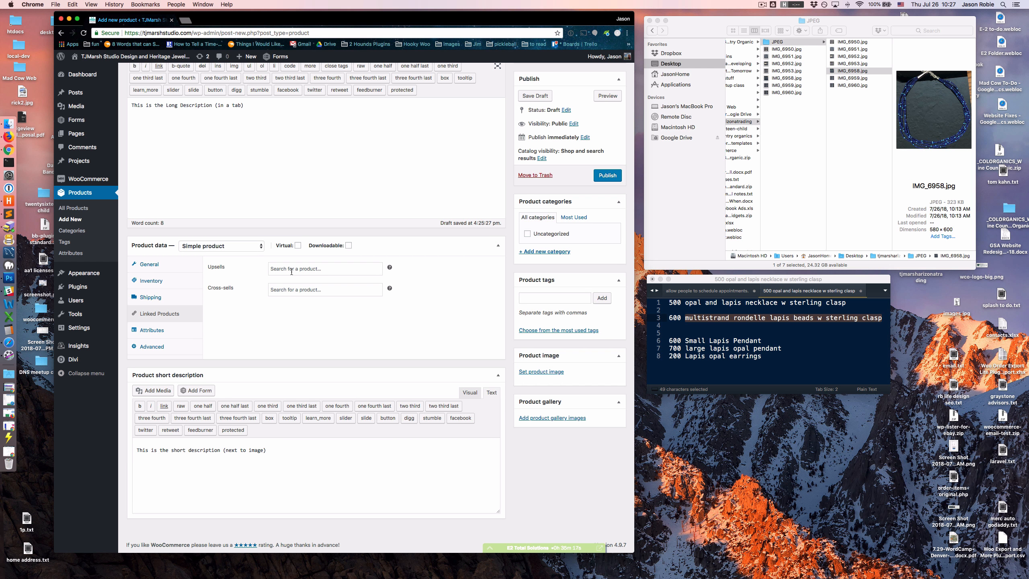
left_click(155, 331)
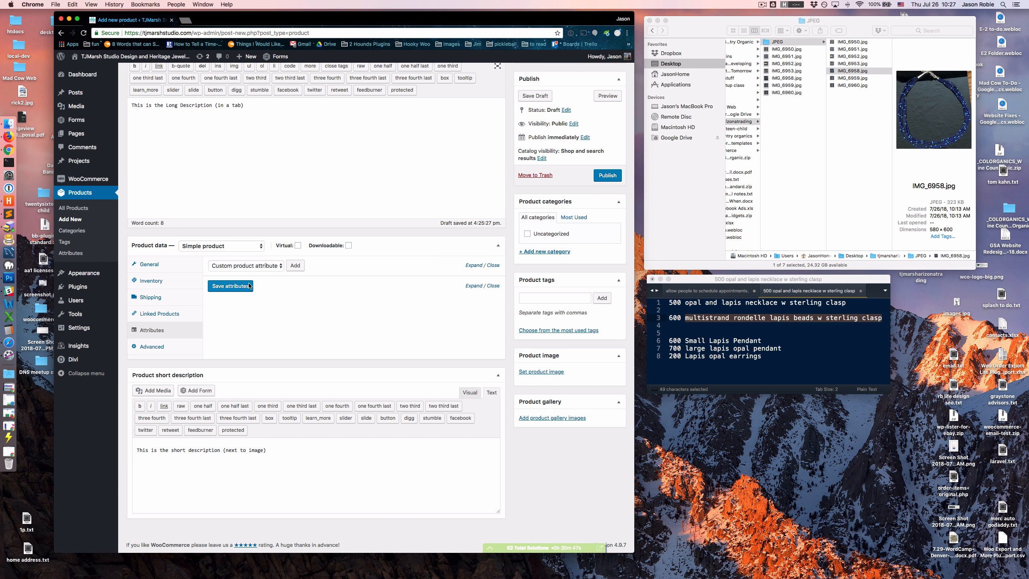
- Review the product's descriptions and its price, inventory, shipping and linked products settings once more
scroll(249, 286, "up", 3)
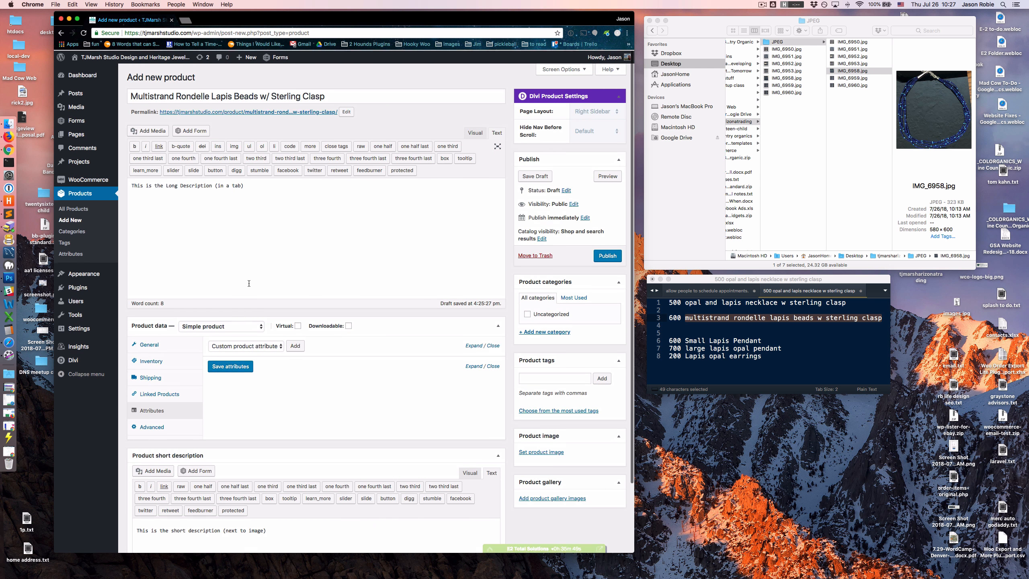
scroll(230, 198, "down", 3)
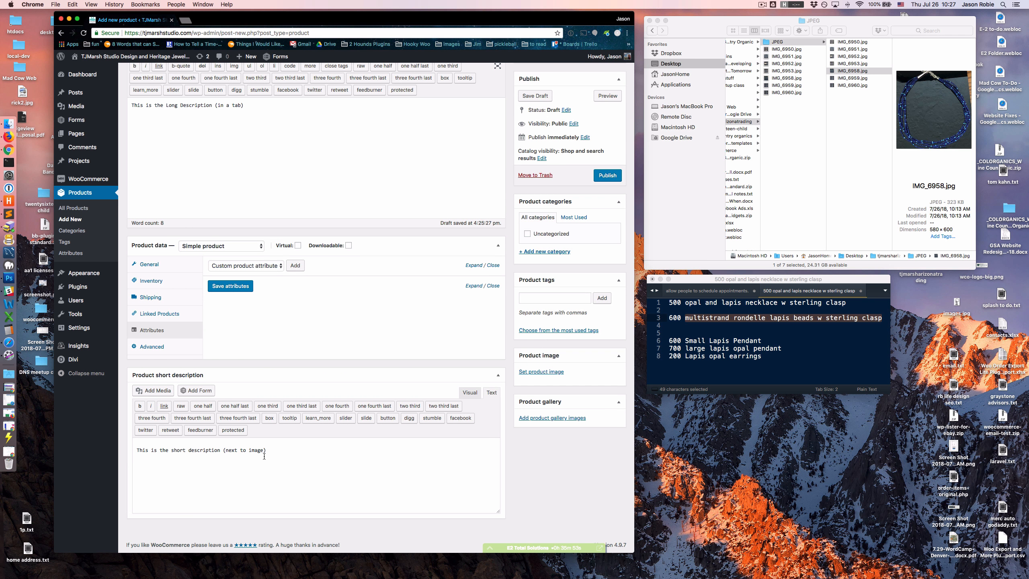
left_click(164, 266)
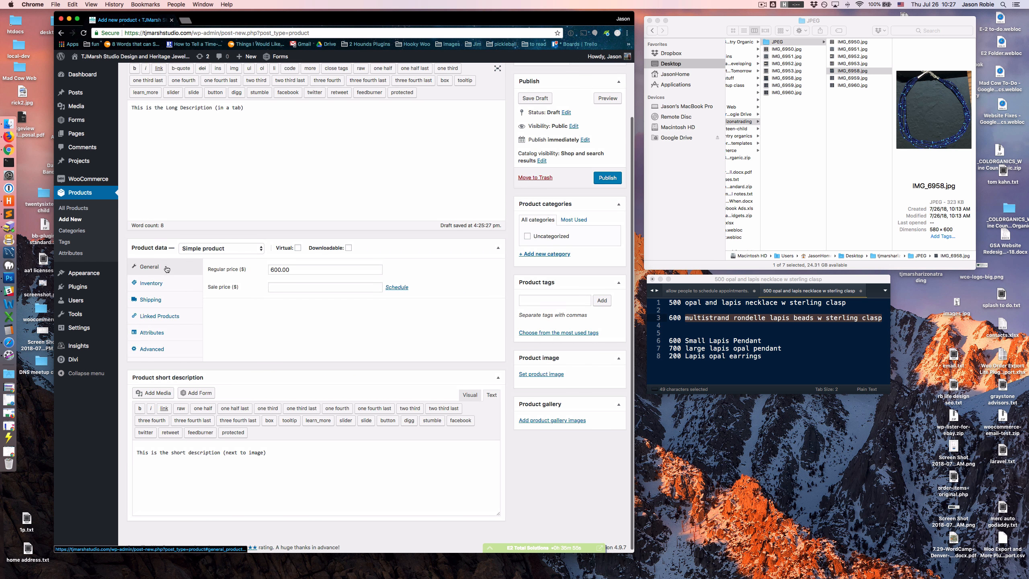
left_click(160, 285)
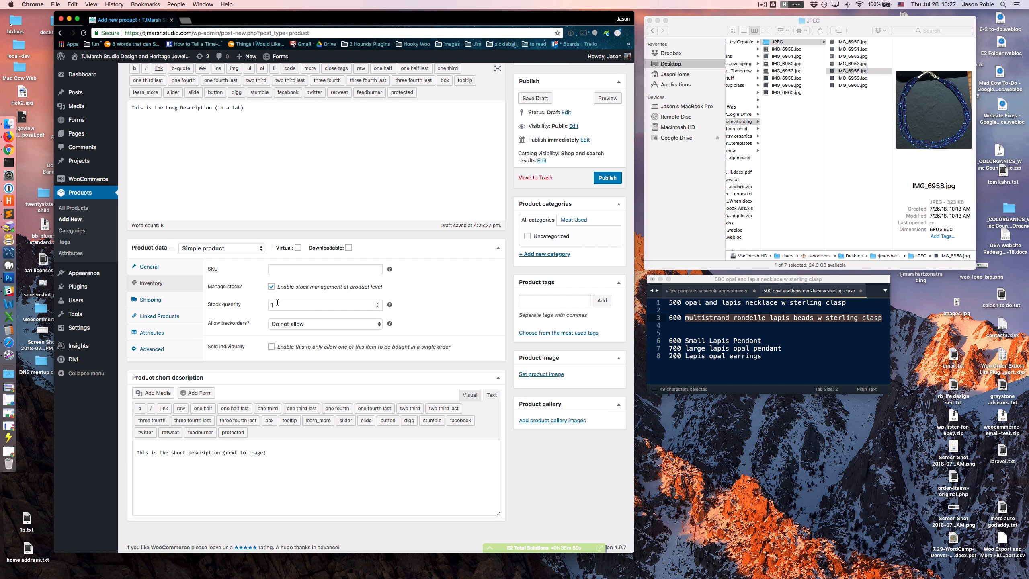
left_click(164, 303)
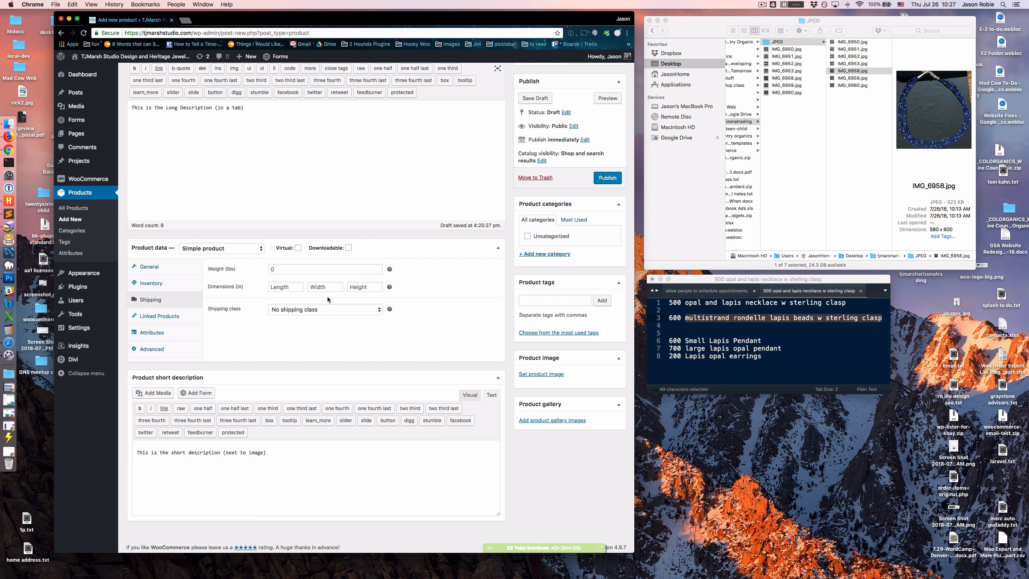
left_click(152, 319)
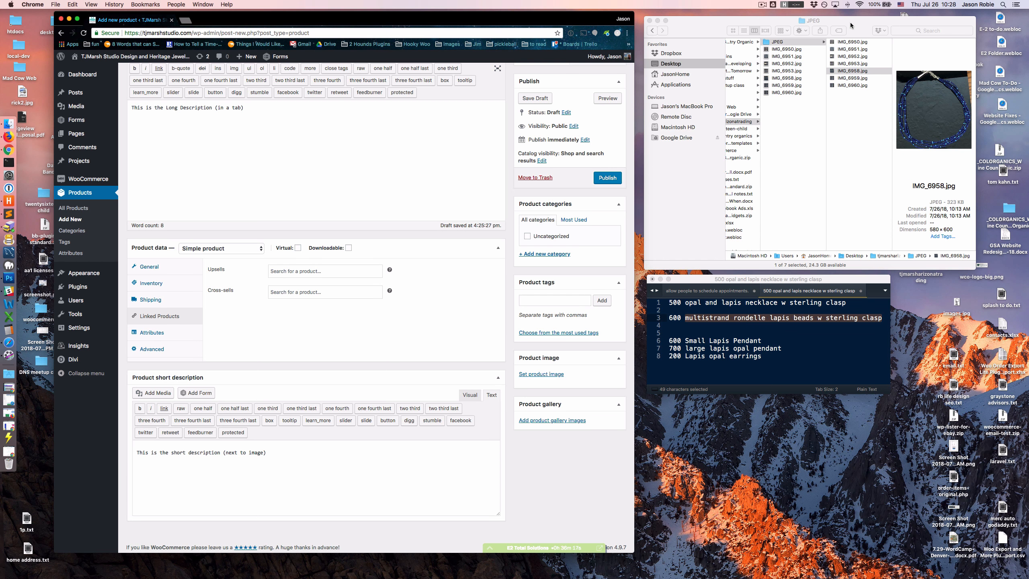
- Switch to Finder and compare the size and dimensions of the original IMG_6958.jpg with the copy in the JPEG folder
left_click_drag(851, 23, 592, 126)
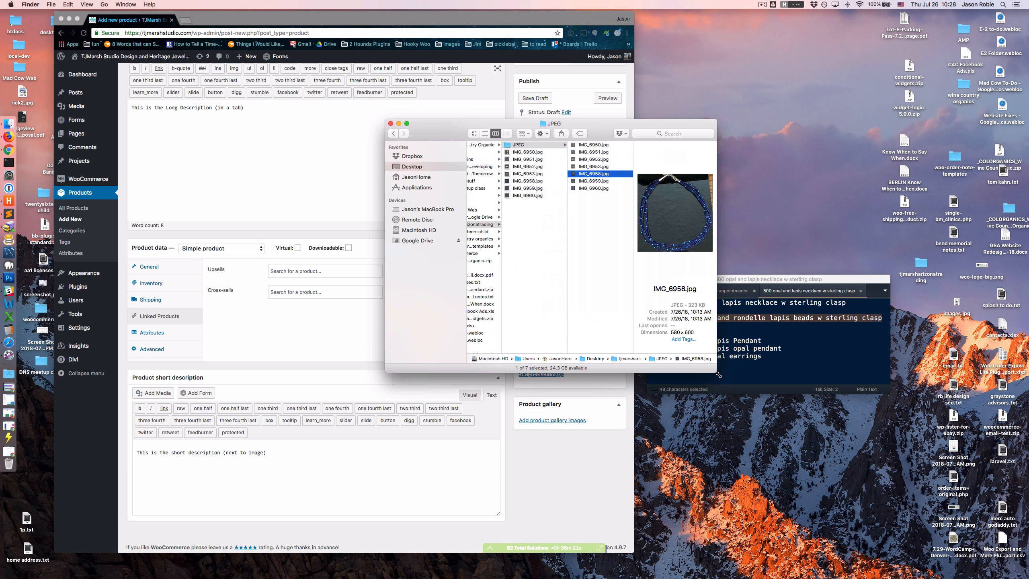
left_click_drag(718, 380, 801, 439)
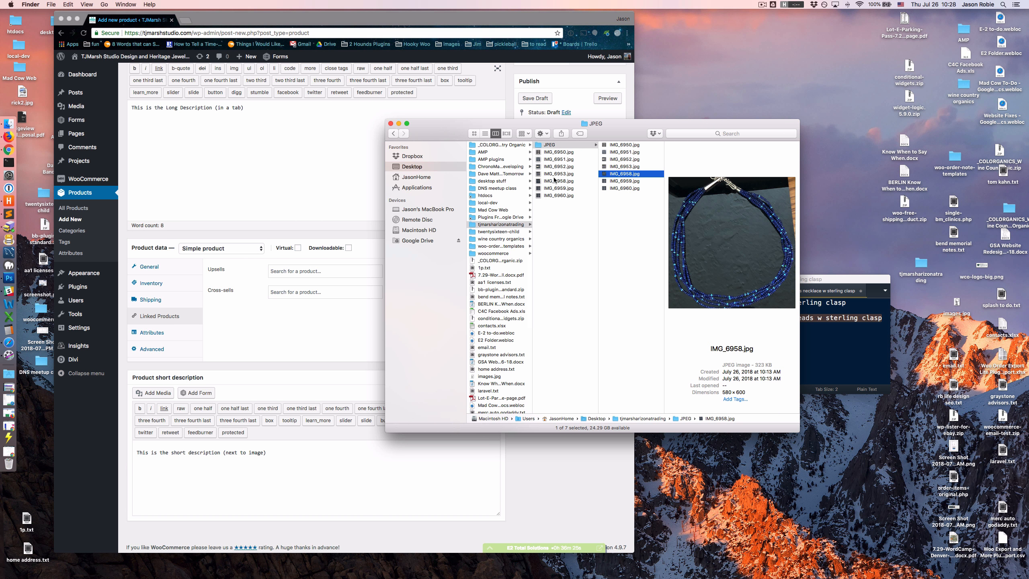
left_click(557, 181)
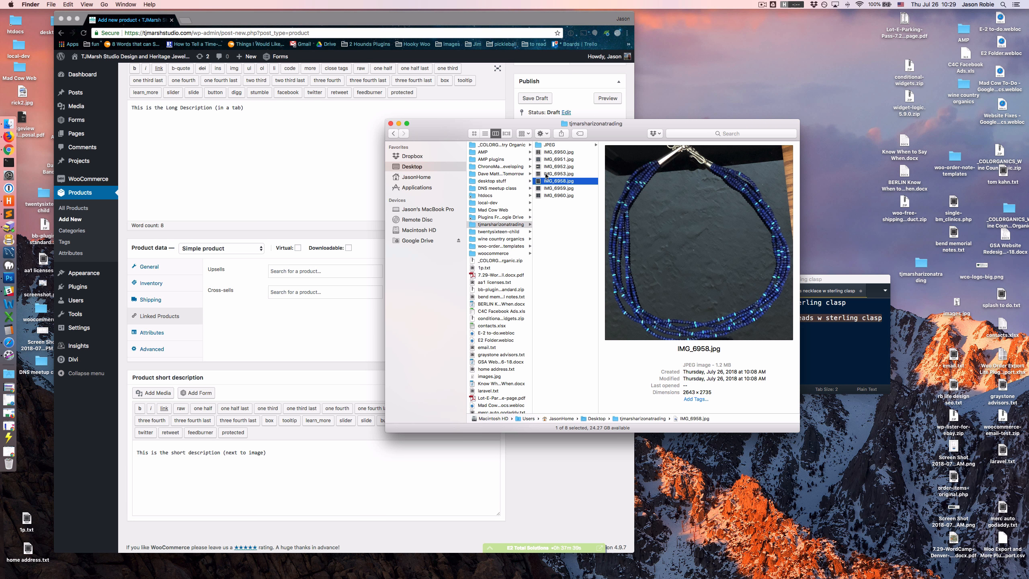
left_click(565, 146)
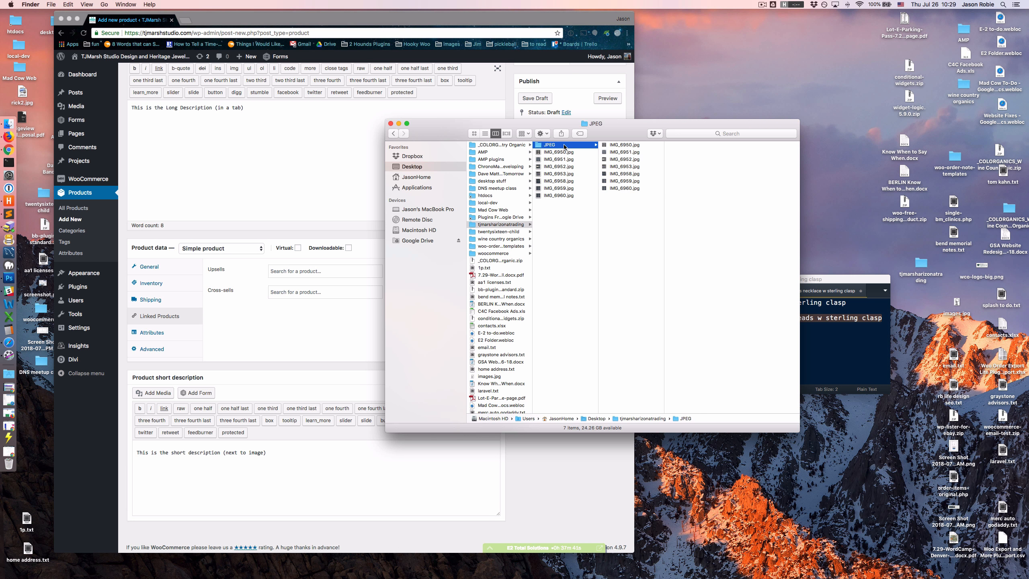
left_click(624, 174)
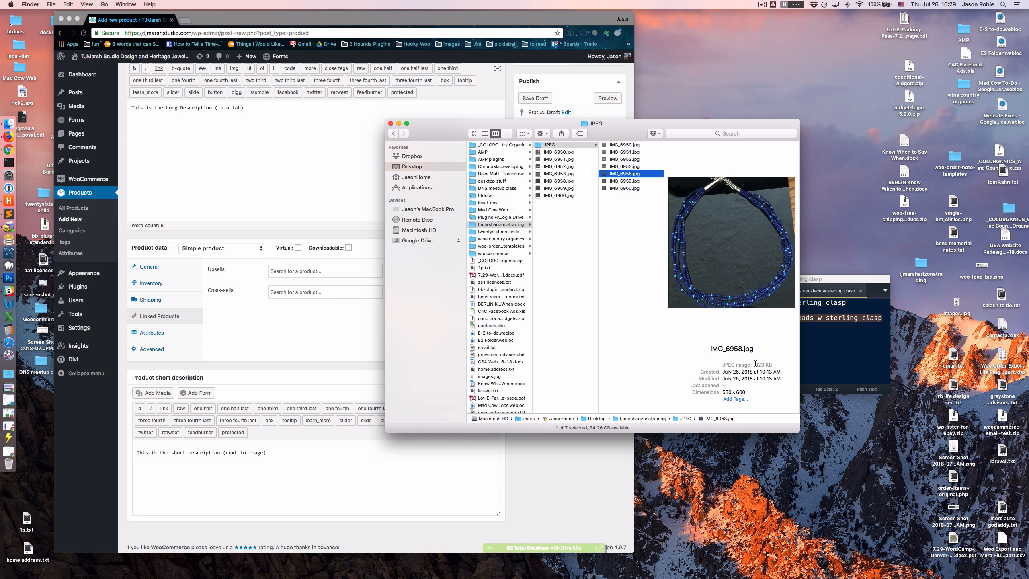
left_click_drag(756, 364, 763, 365)
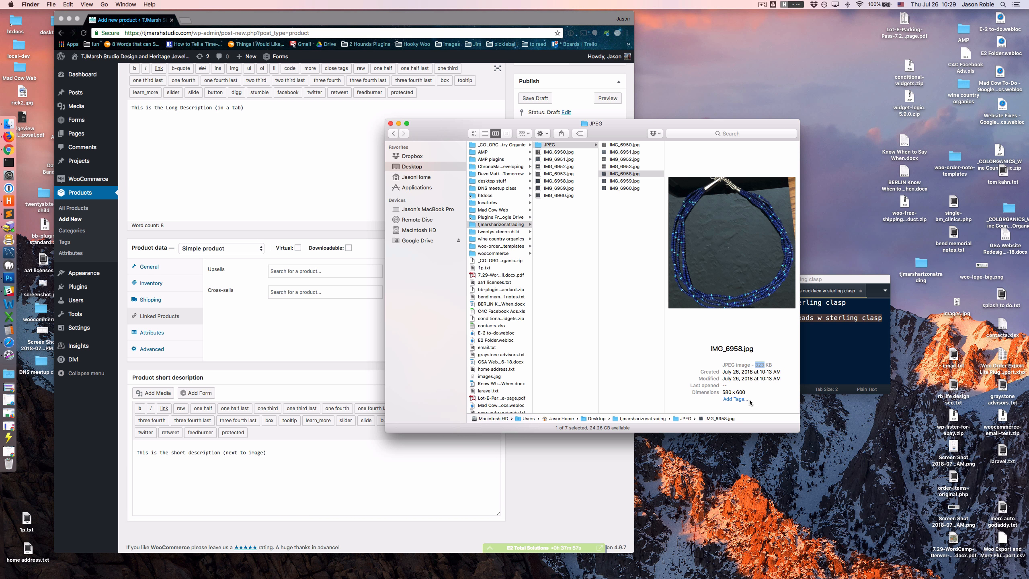
left_click(762, 386)
left_click_drag(797, 121, 745, 176)
left_click_drag(610, 180, 862, 22)
- Upload IMG_6958.jpg from the JPEG folder to the media library through the product image dialog, leaving the dialog without setting it
left_click(576, 447)
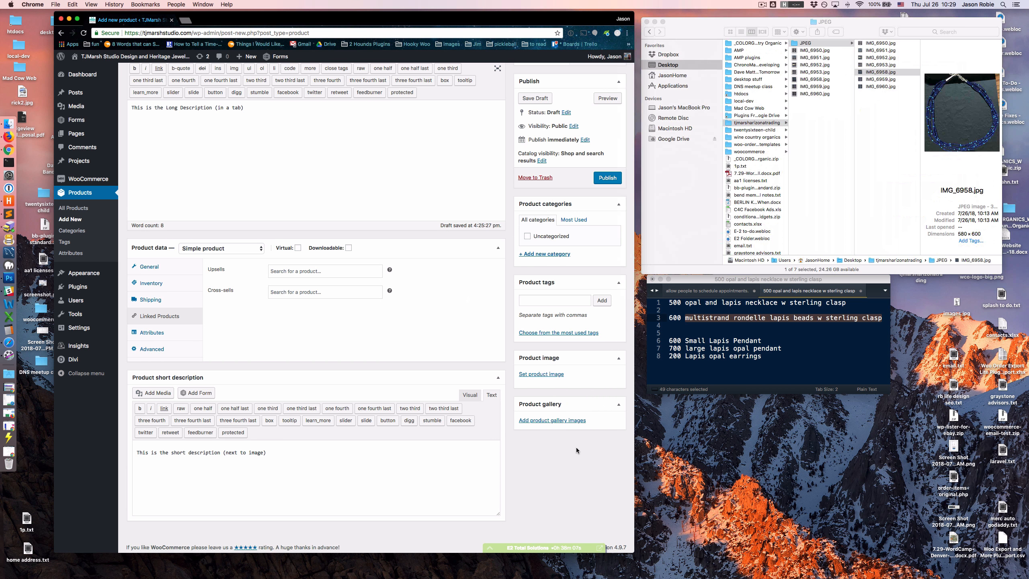
left_click(539, 376)
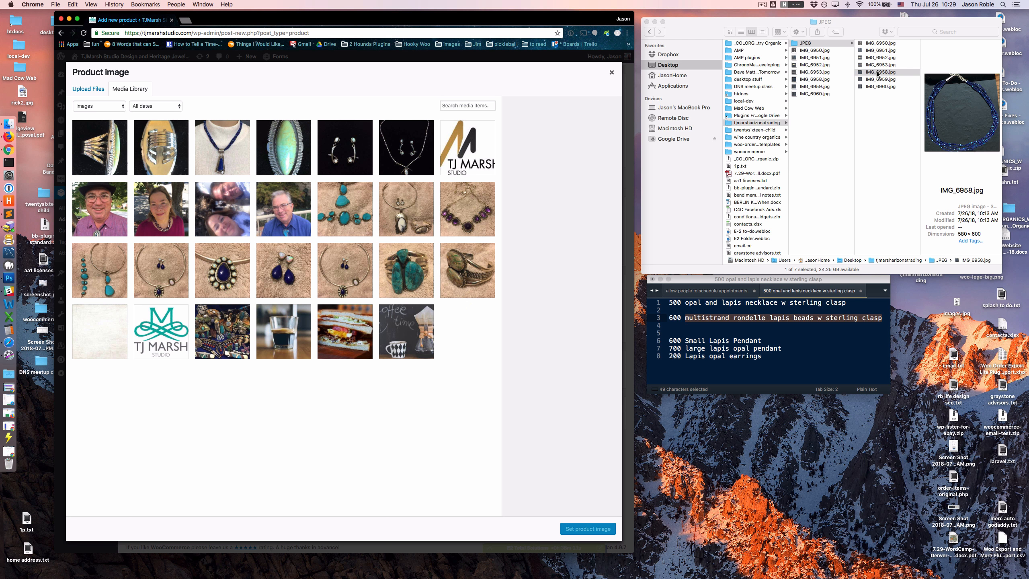
left_click_drag(878, 75, 341, 363)
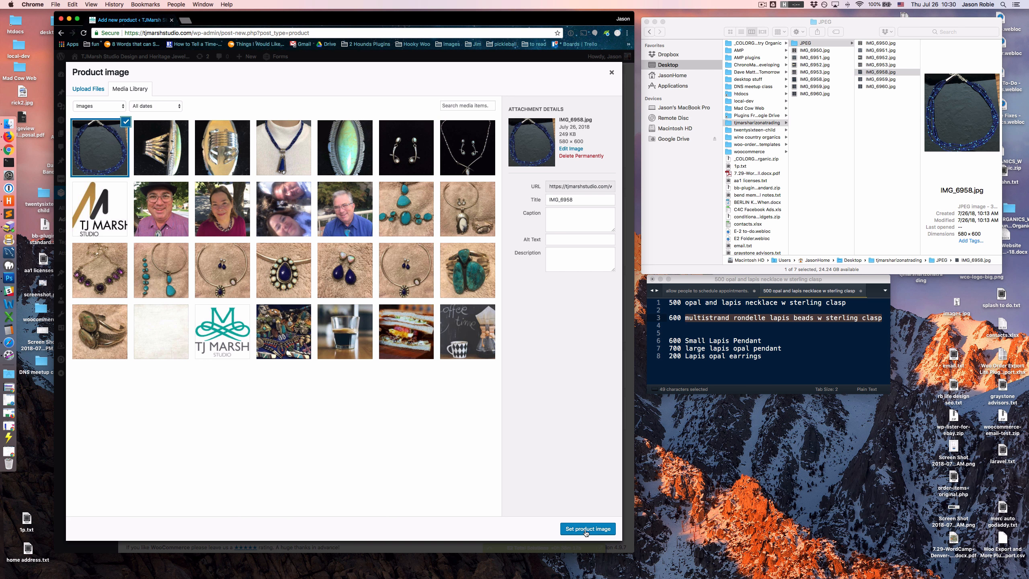
left_click(611, 73)
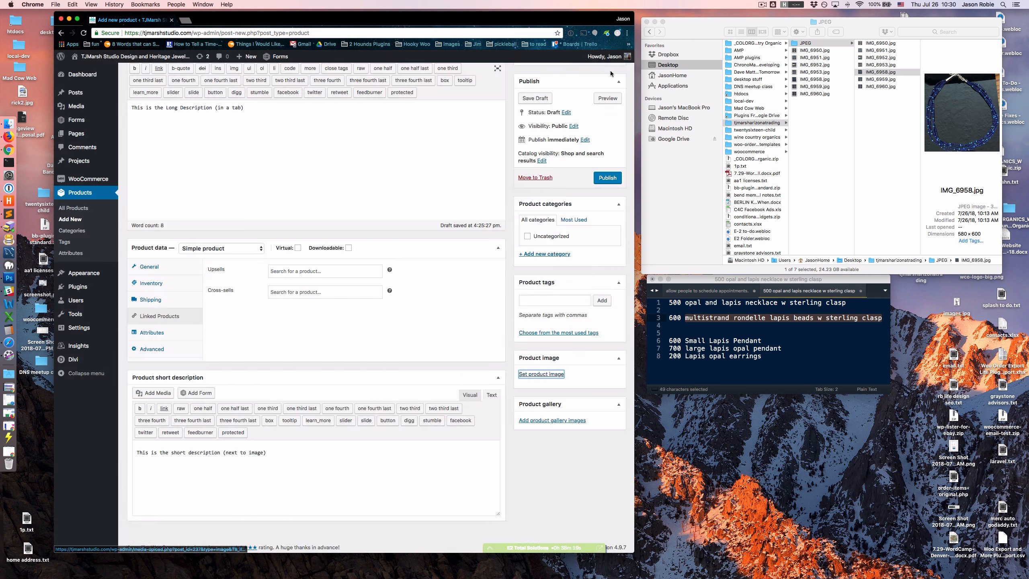
- Set the uploaded IMG_6958 photo from the media library as the product image
left_click(538, 374)
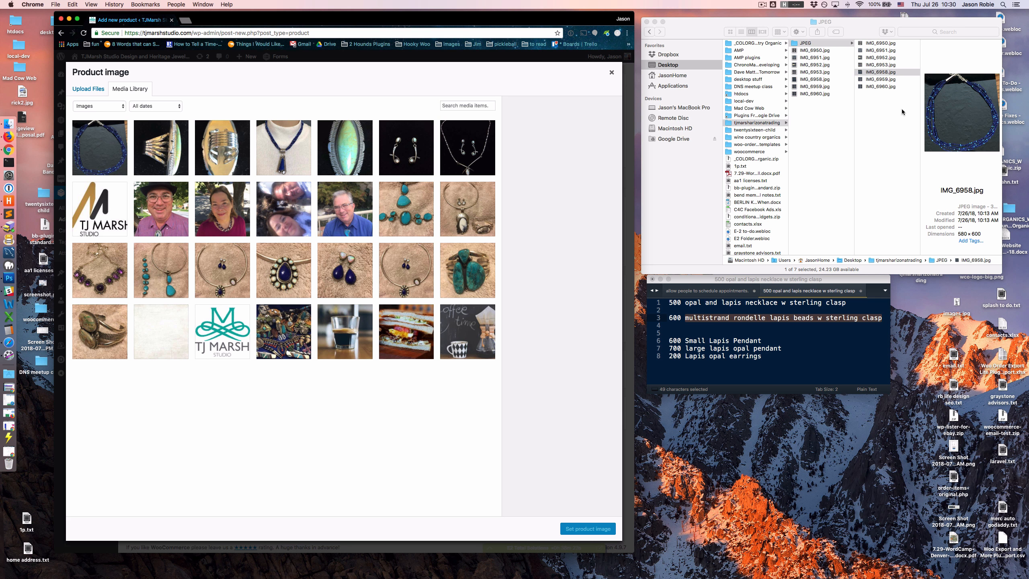
left_click(857, 30)
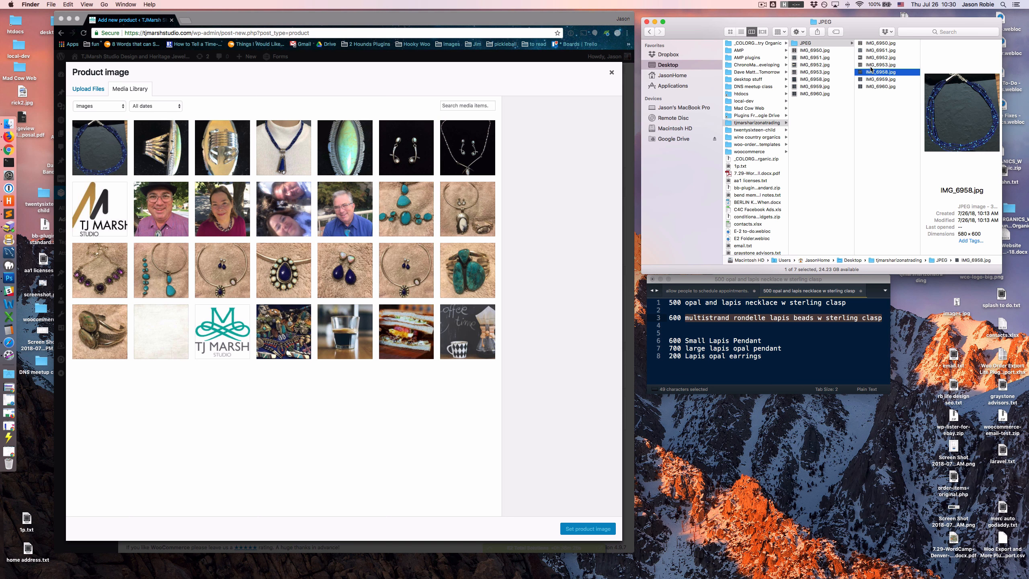
mouse_move(869, 75)
left_mouse_down()
mouse_move(649, 146)
mouse_move(365, 173)
mouse_move(401, 245)
mouse_move(377, 221)
mouse_move(433, 249)
mouse_move(875, 72)
left_mouse_up()
left_click(109, 138)
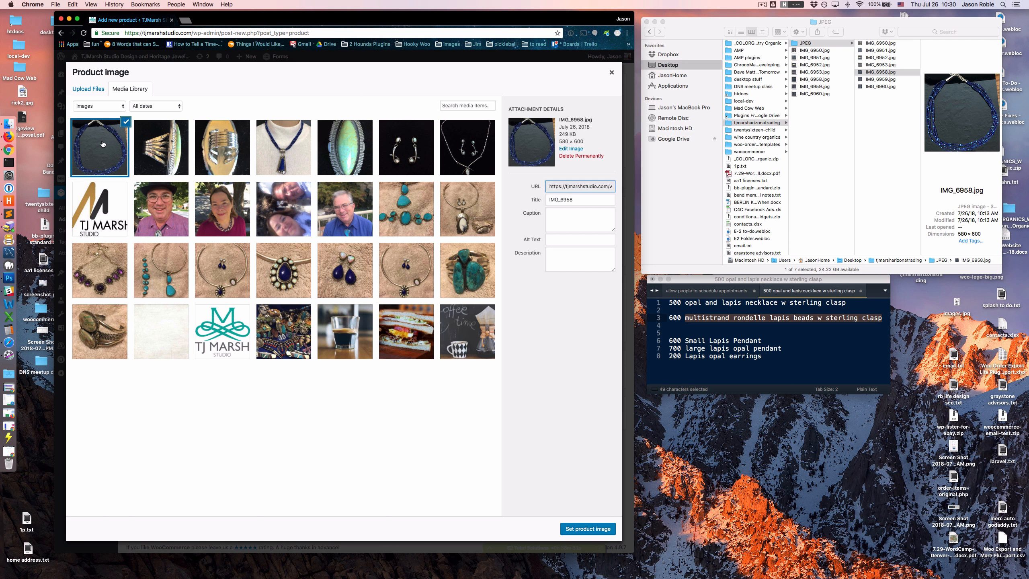
left_click(583, 530)
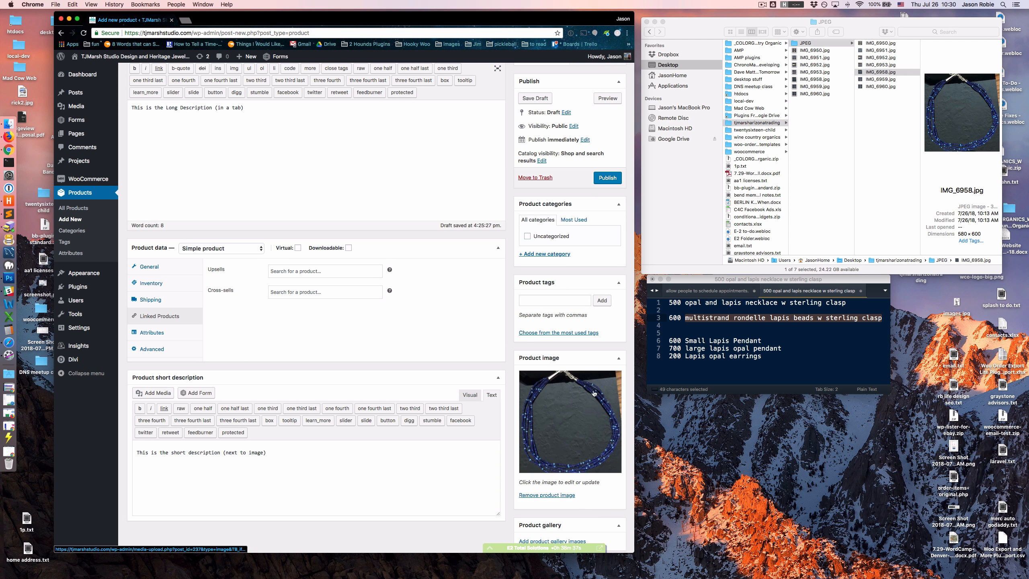
- Preview the alternative photos IMG_6959.jpg and IMG_6960.jpg from the JPEG folder in an enlarged Finder window
scroll(581, 390, "down", 2)
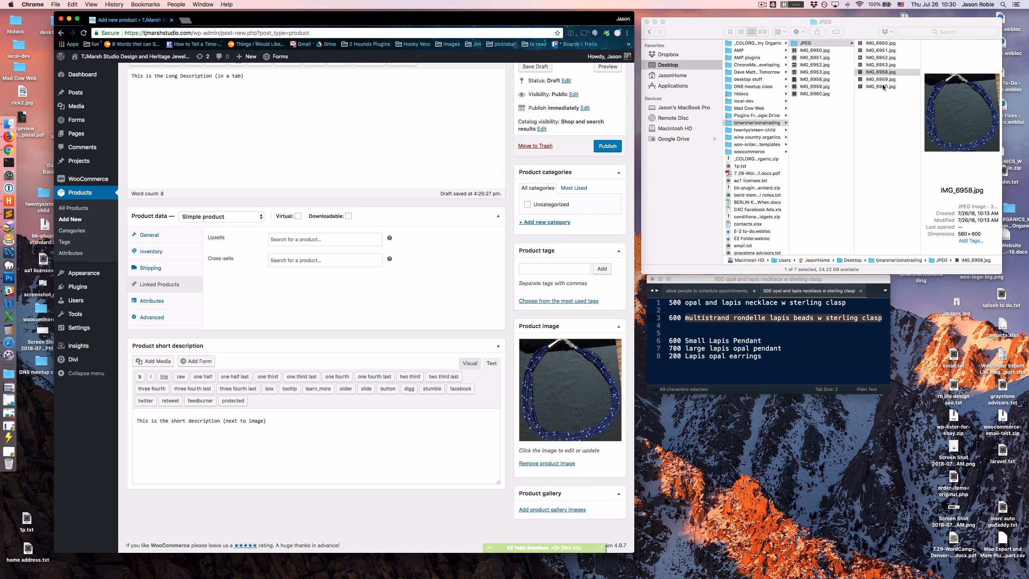
left_click_drag(877, 36, 417, 163)
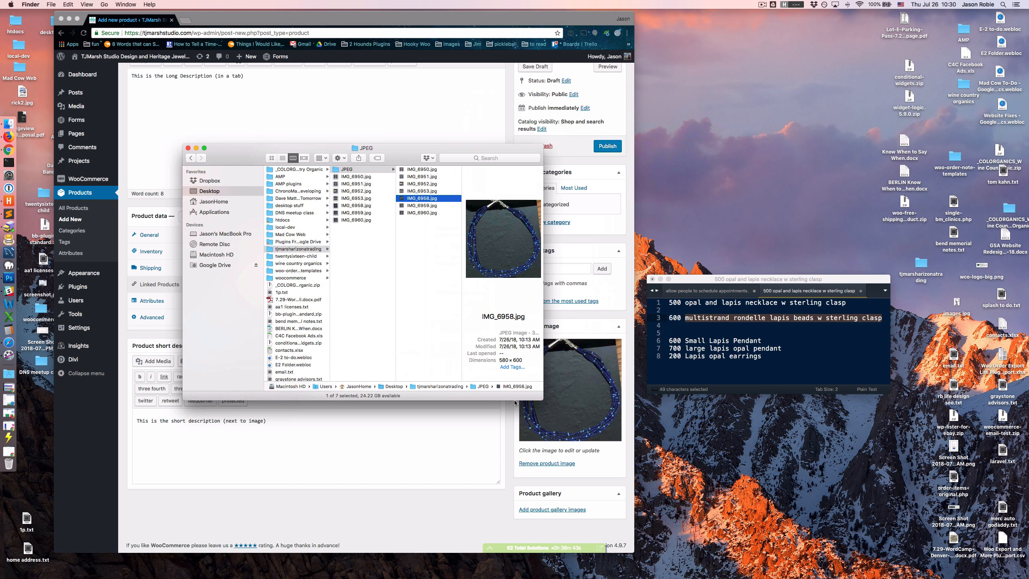
left_click_drag(542, 399, 867, 523)
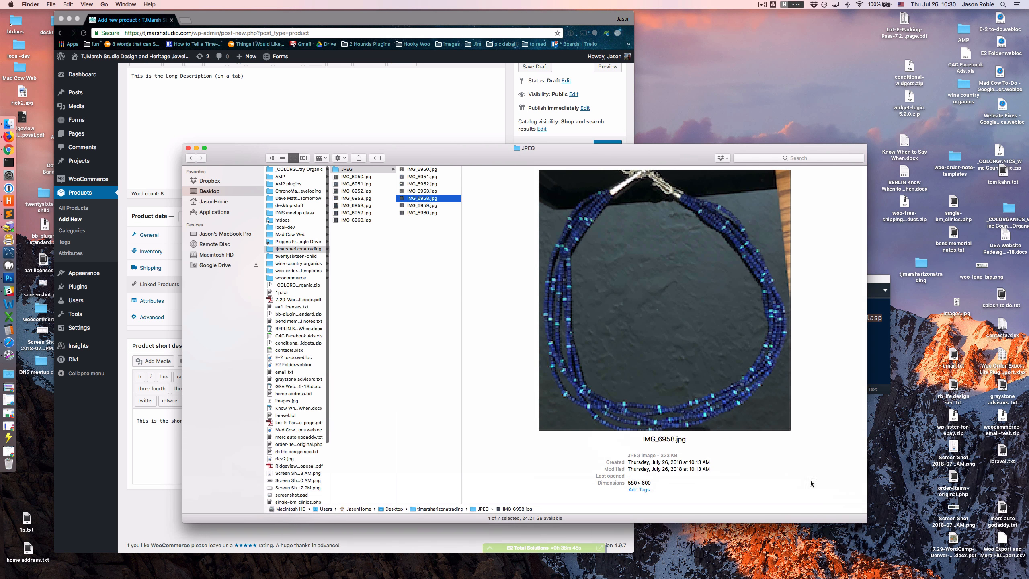
left_click(424, 206)
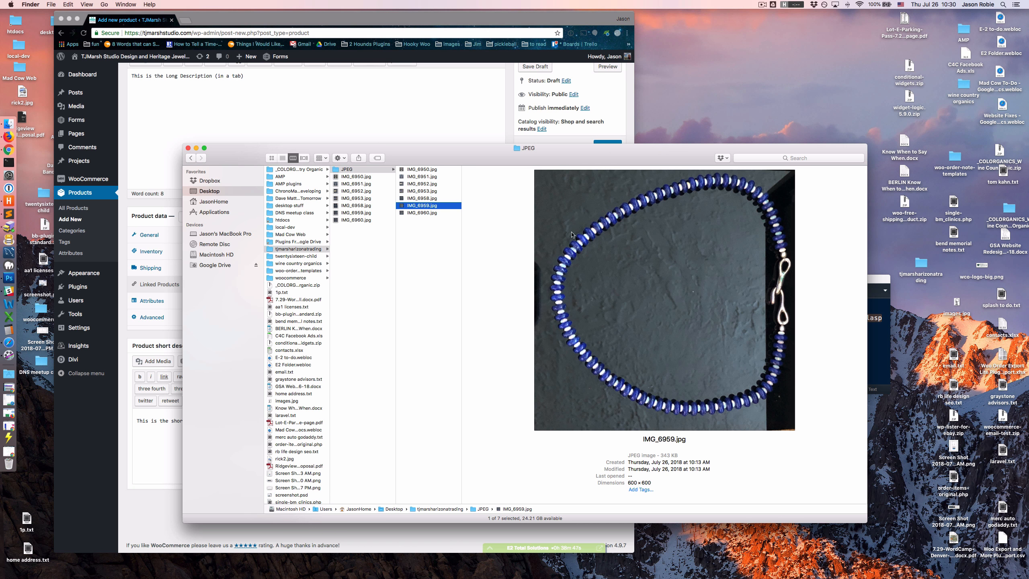
left_click(422, 212)
left_click(422, 206)
left_click(423, 212)
left_click(423, 206)
- Compare the front and side pendant photos IMG_6950.jpg and IMG_6951.jpg in the JPEG folder
left_click(422, 172)
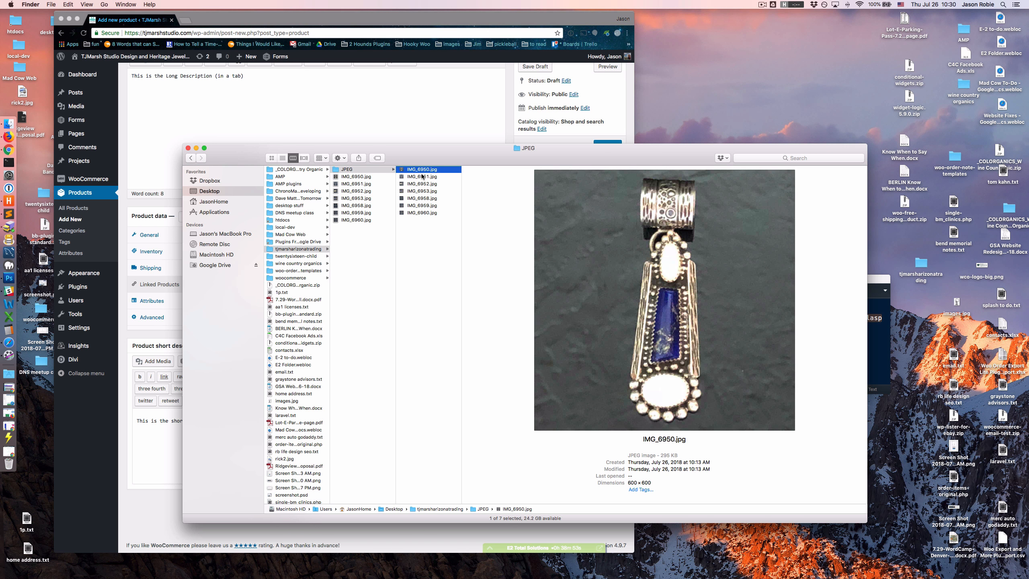
left_click(421, 176)
left_click(421, 171)
left_click(421, 177)
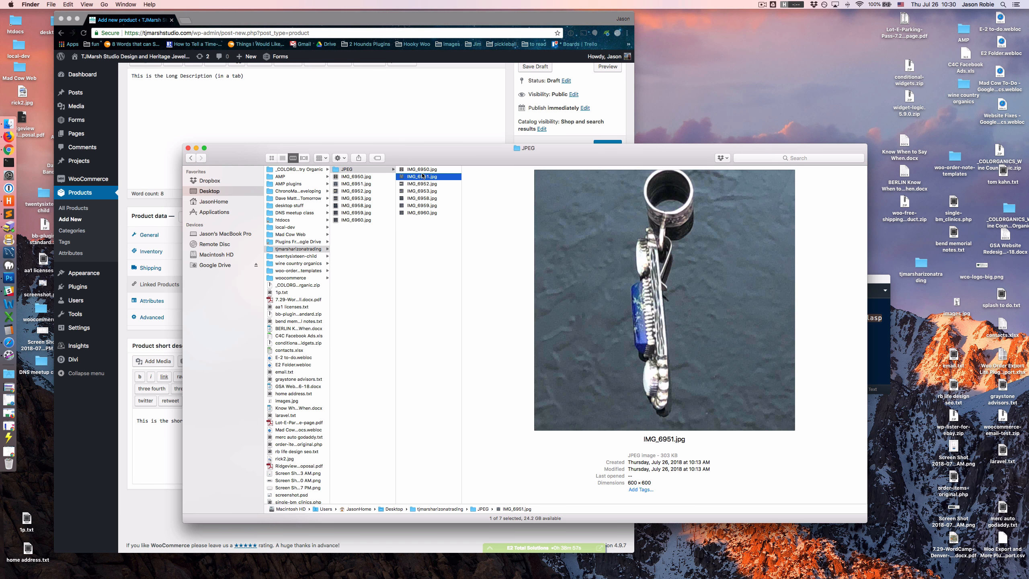
left_click(422, 171)
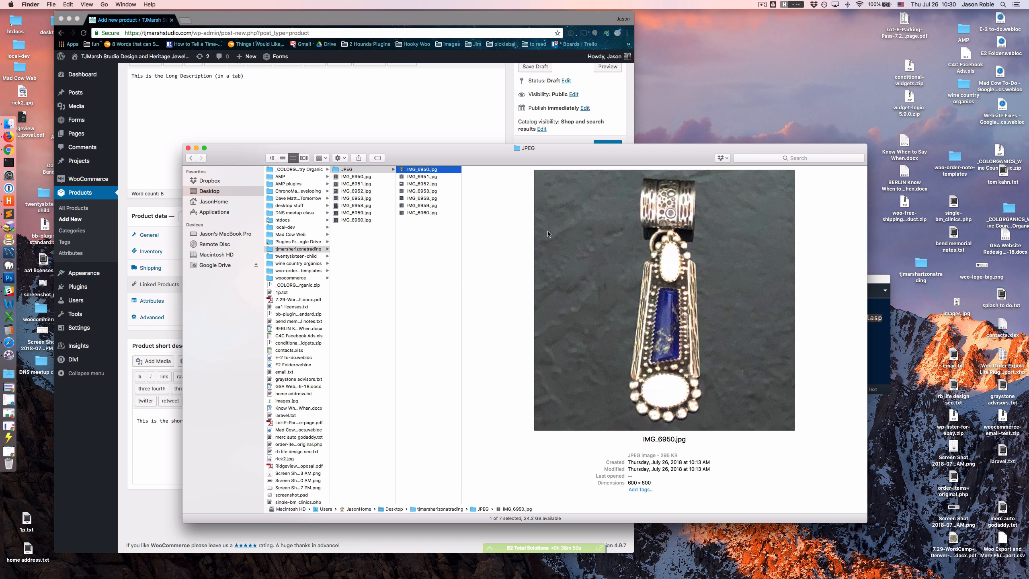
left_click(423, 178)
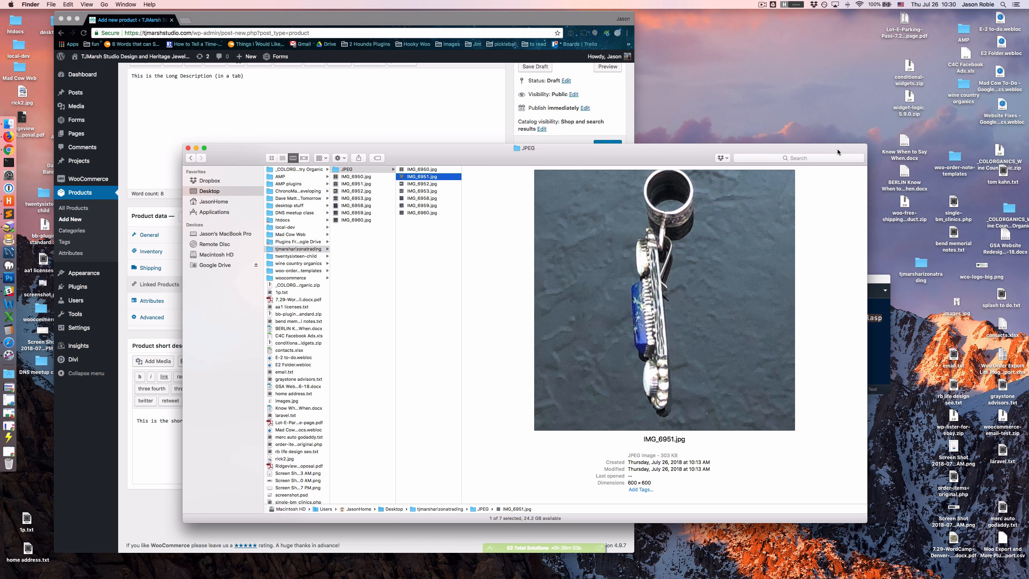
left_click_drag(867, 145, 519, 260)
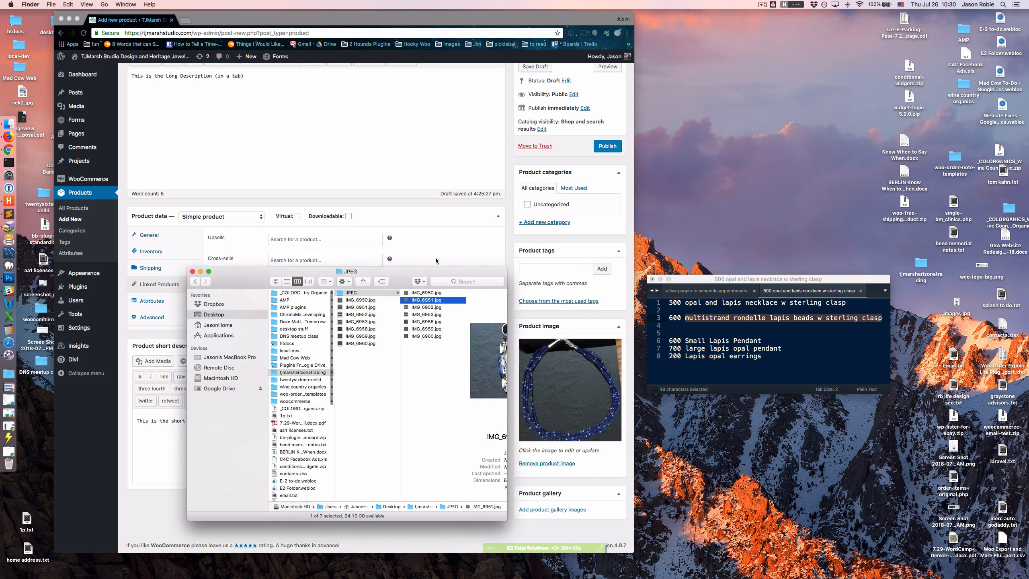
left_click_drag(436, 257, 884, 28)
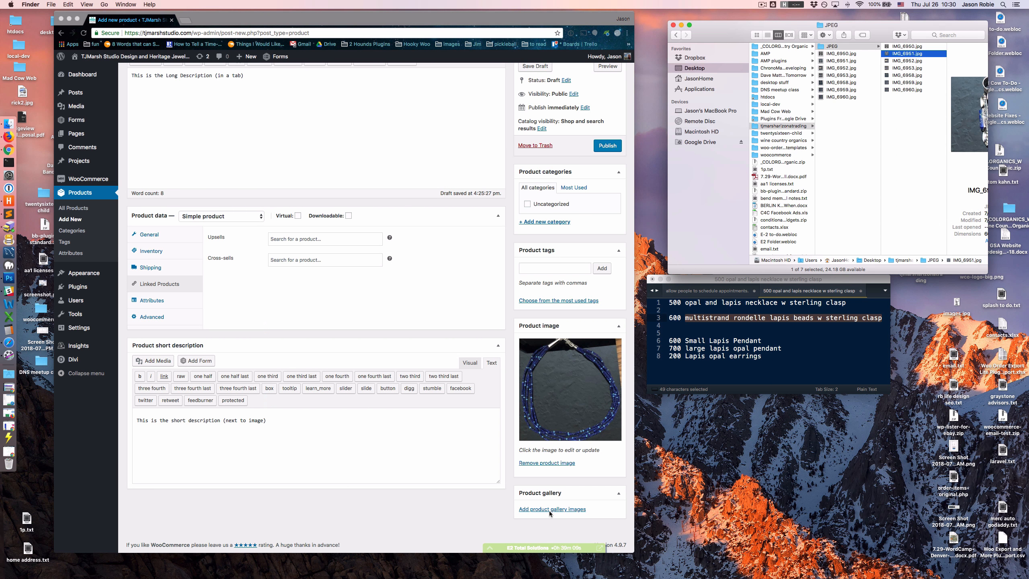
- View the media library for adding product gallery images and close it without adding any
left_click(549, 511)
left_click(547, 510)
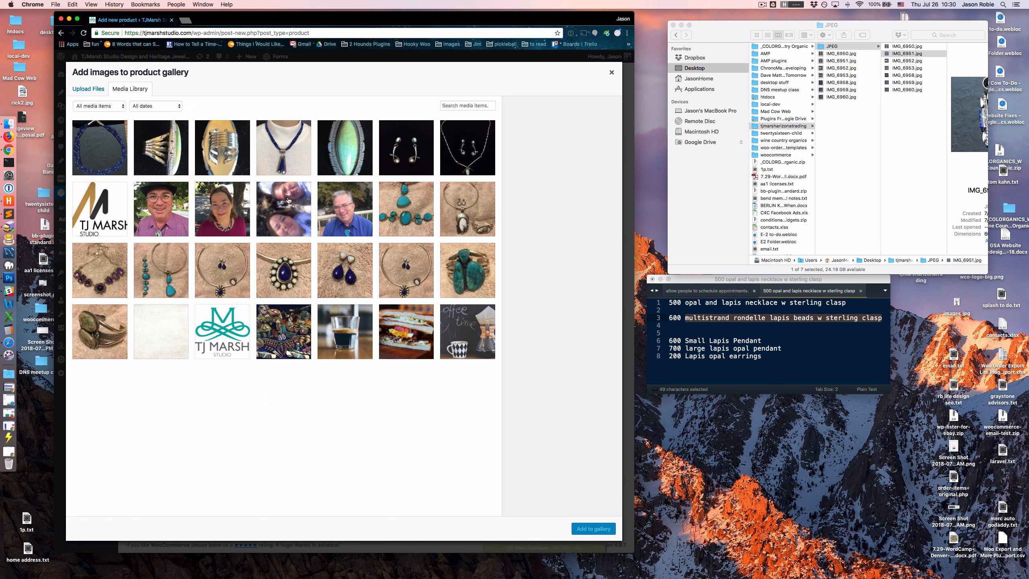
mouse_move(905, 57)
left_mouse_down()
mouse_move(270, 187)
mouse_move(375, 143)
mouse_move(852, 78)
mouse_move(911, 57)
left_mouse_up()
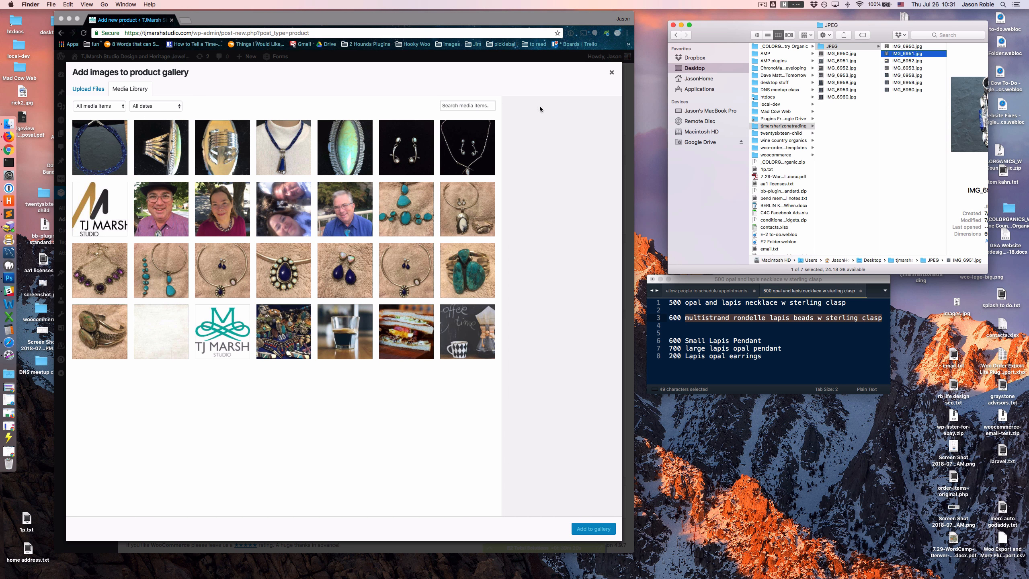
left_click(614, 82)
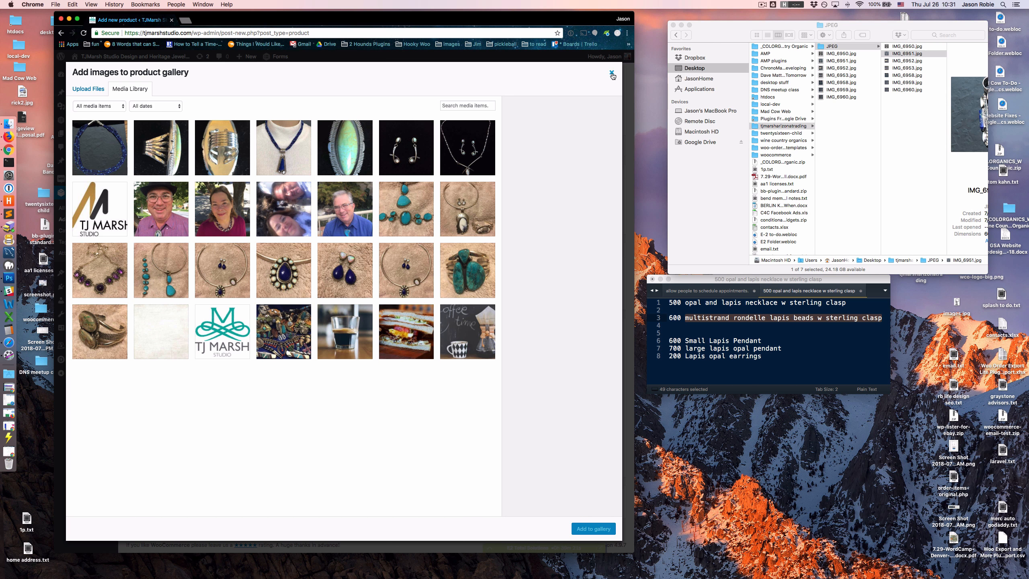
left_click(611, 73)
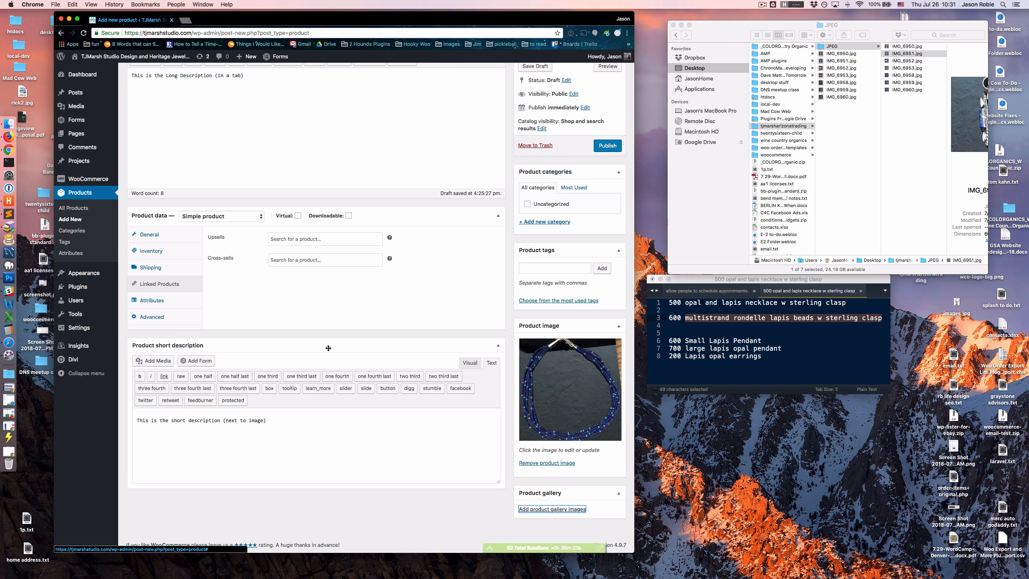
- Publish the Multistrand Rondelle Lapis Beads w/ Sterling Clasp product
scroll(328, 348, "up", 3)
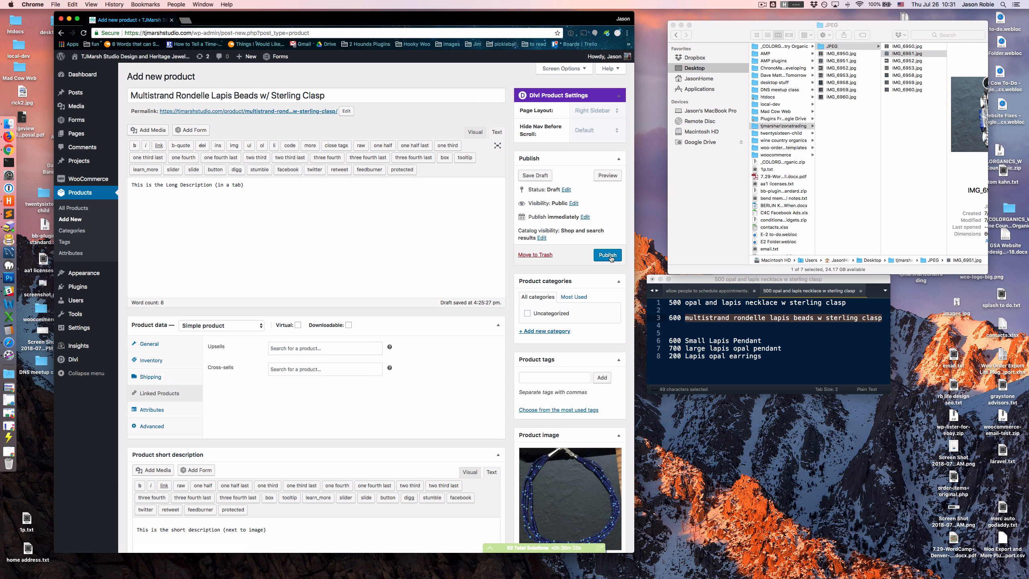
left_click(608, 255)
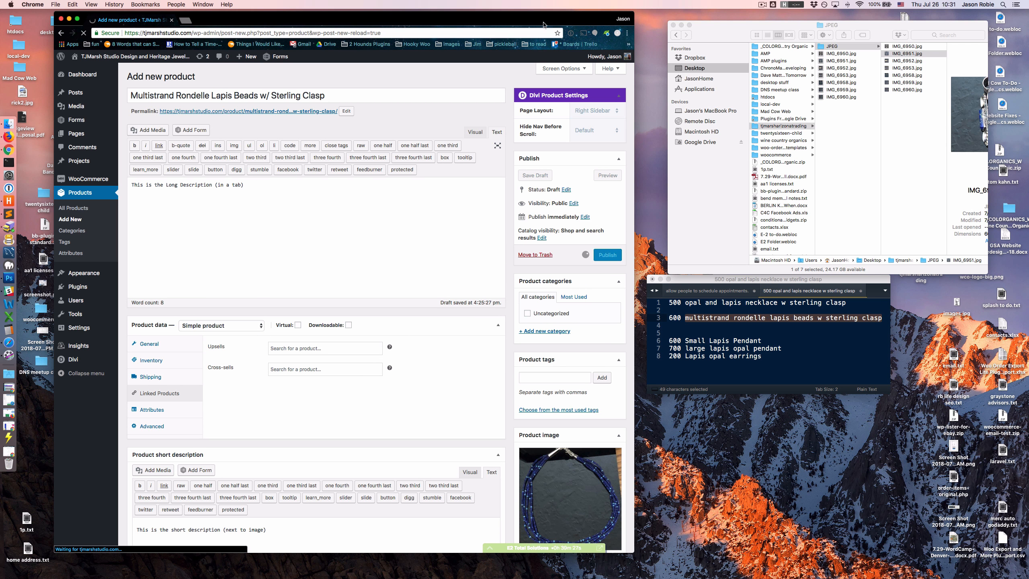
left_click_drag(543, 23, 641, 23)
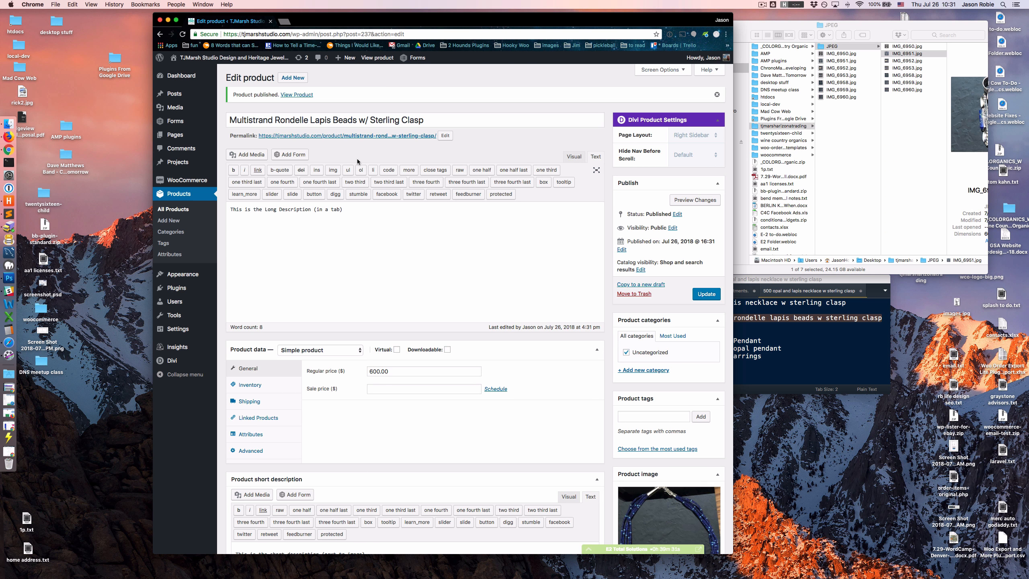
- Reopen the published Multistrand Rondelle Lapis Beads product from the product list and check its price and inventory settings
left_click(173, 210)
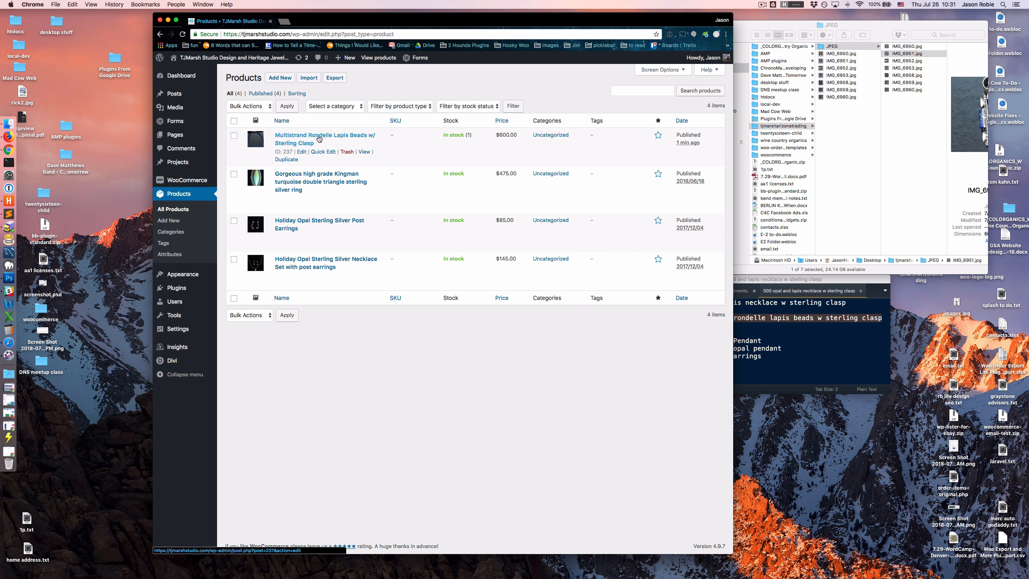
left_click(302, 137)
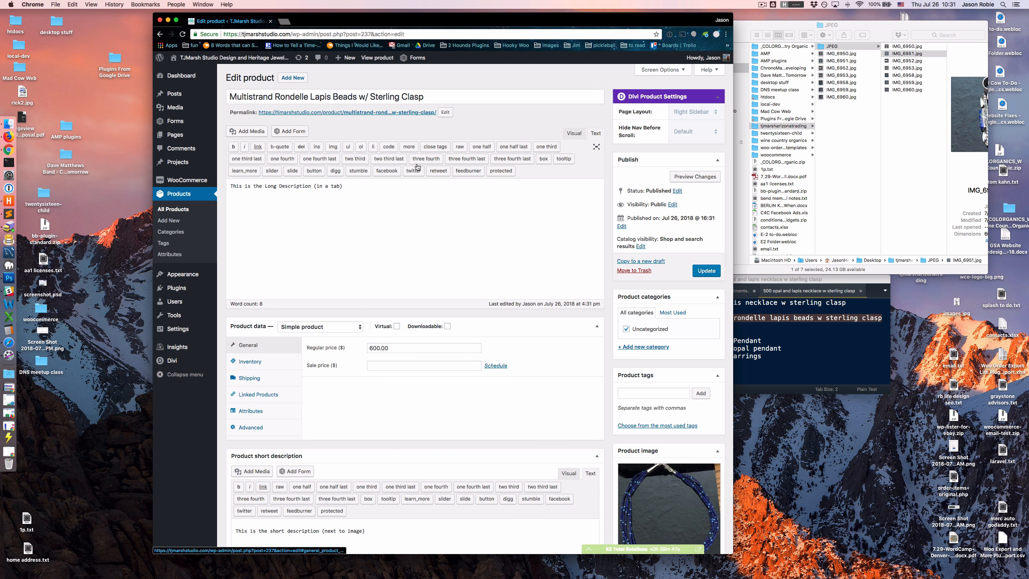
scroll(462, 339, "down", 3)
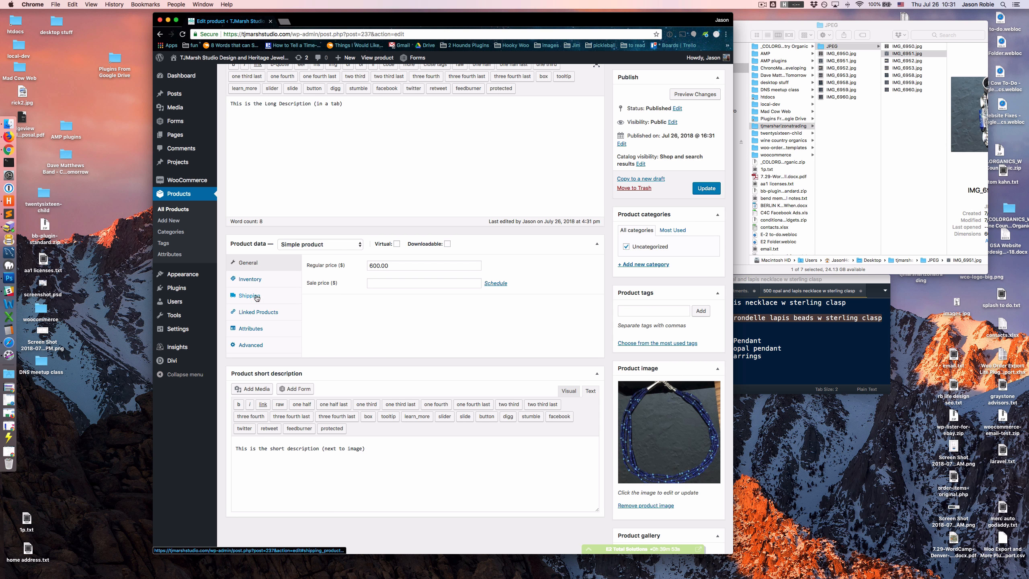
left_click(254, 279)
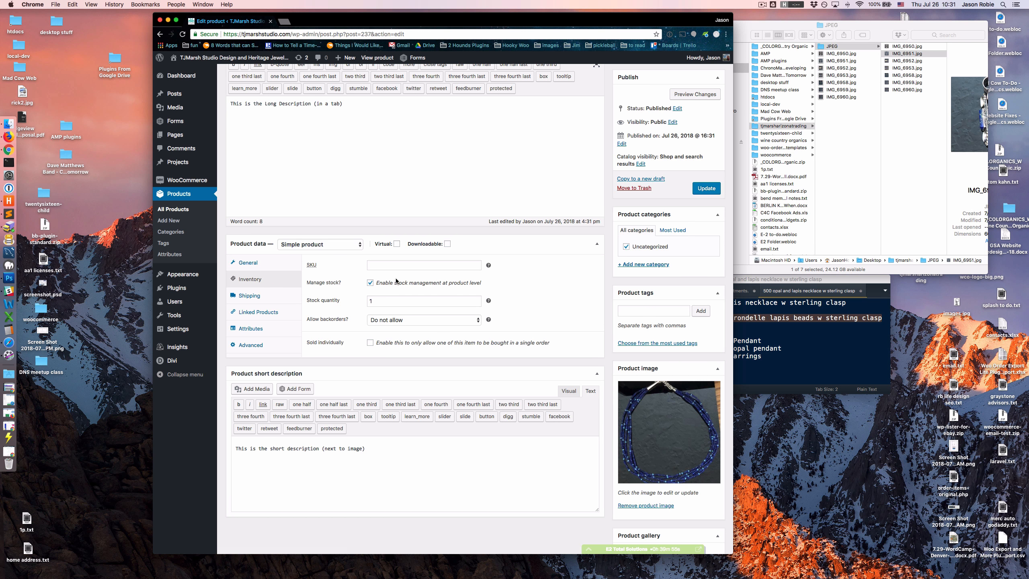
- Check the product's shipping settings and return to the list of all products
left_click(252, 296)
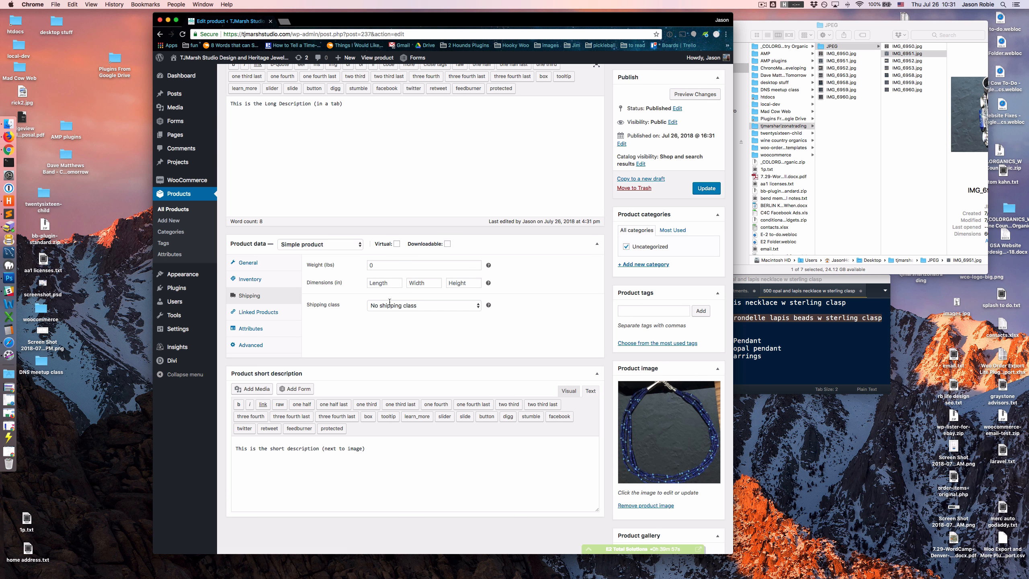
scroll(284, 284, "up", 3)
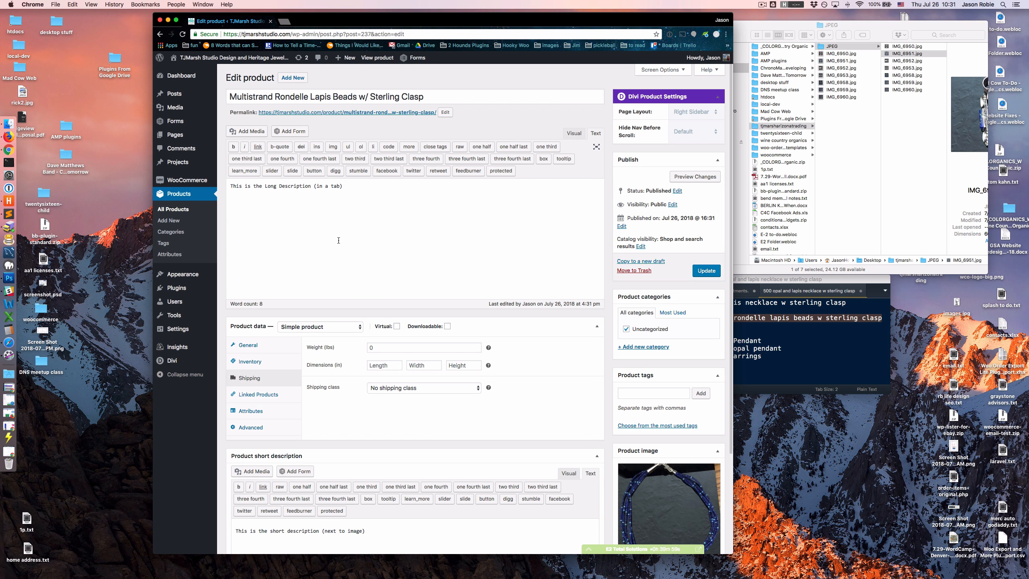
left_click(177, 212)
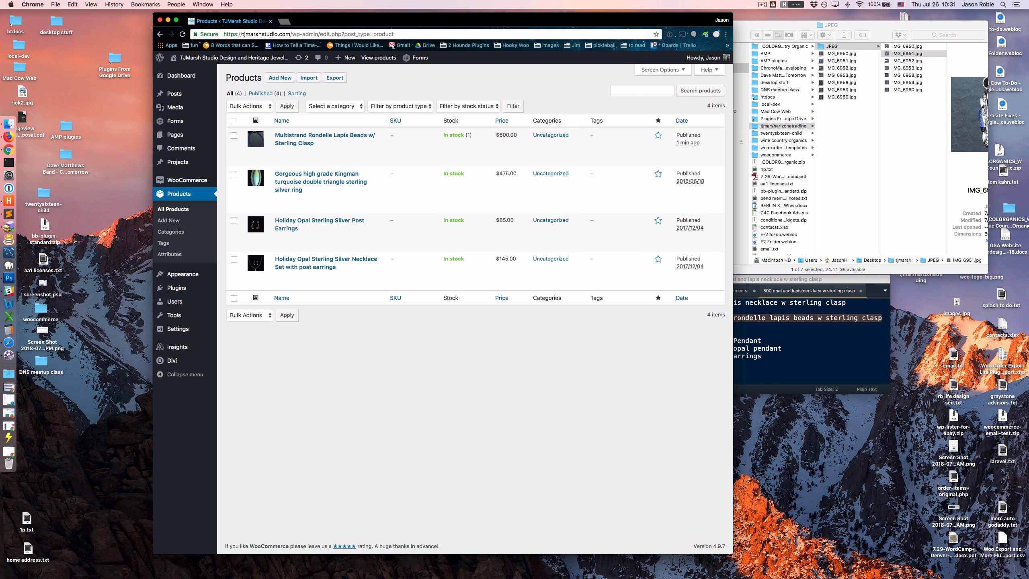
- Open the storefront in a new browser tab and review the Multistrand Rondelle Lapis Beads product page from the Shop
right_click(221, 59)
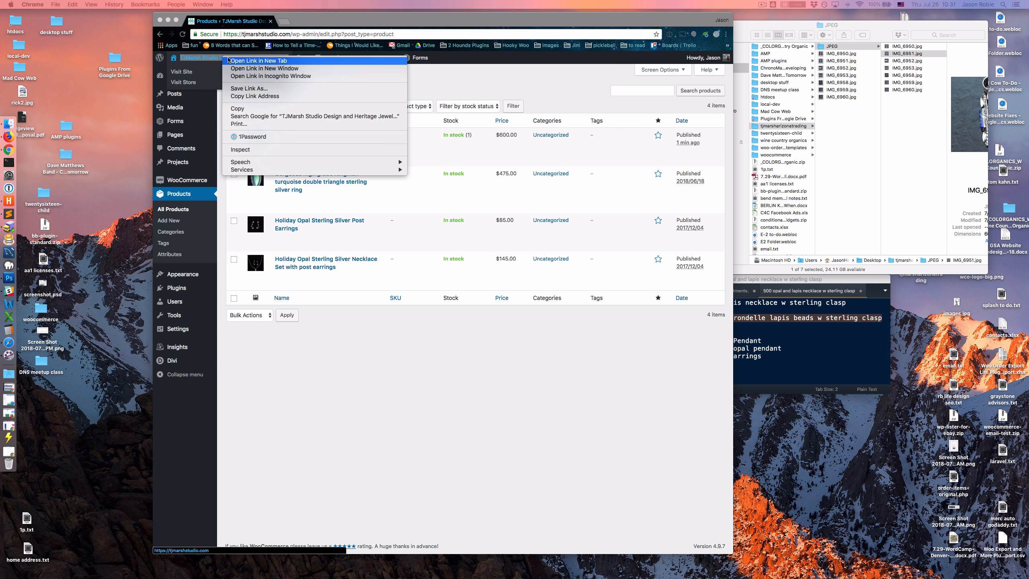
left_click(238, 65)
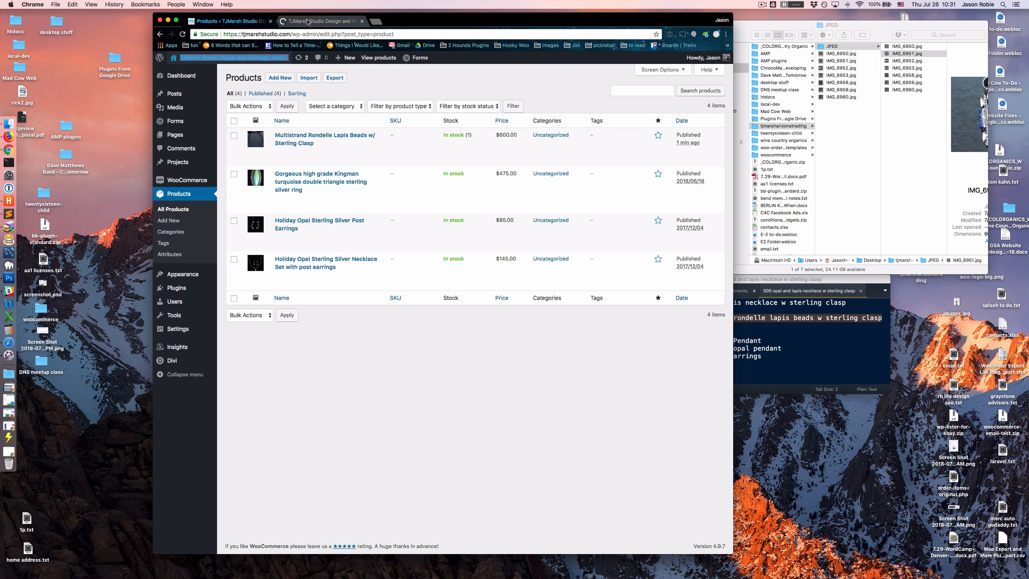
left_click(308, 21)
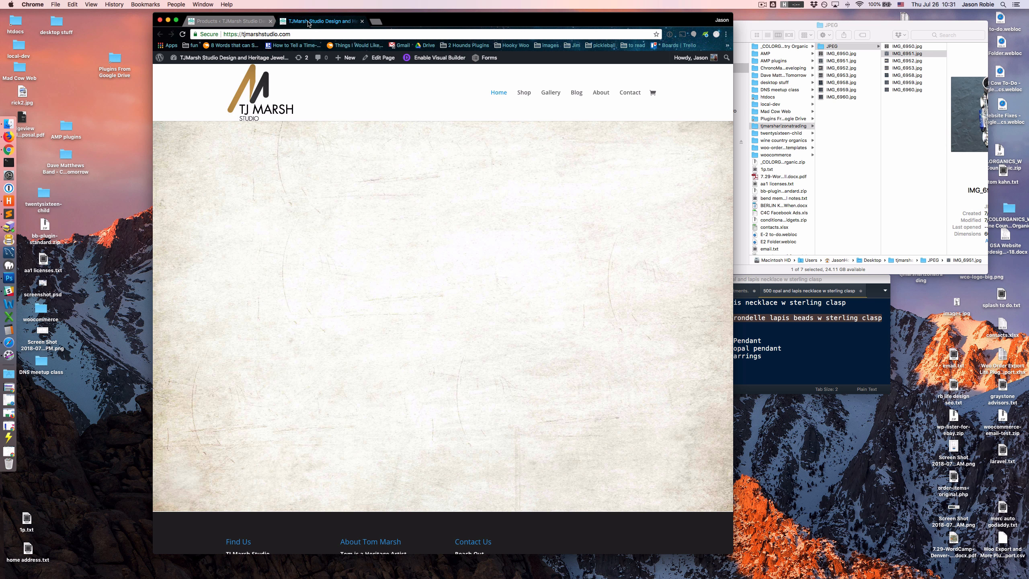
left_click(525, 93)
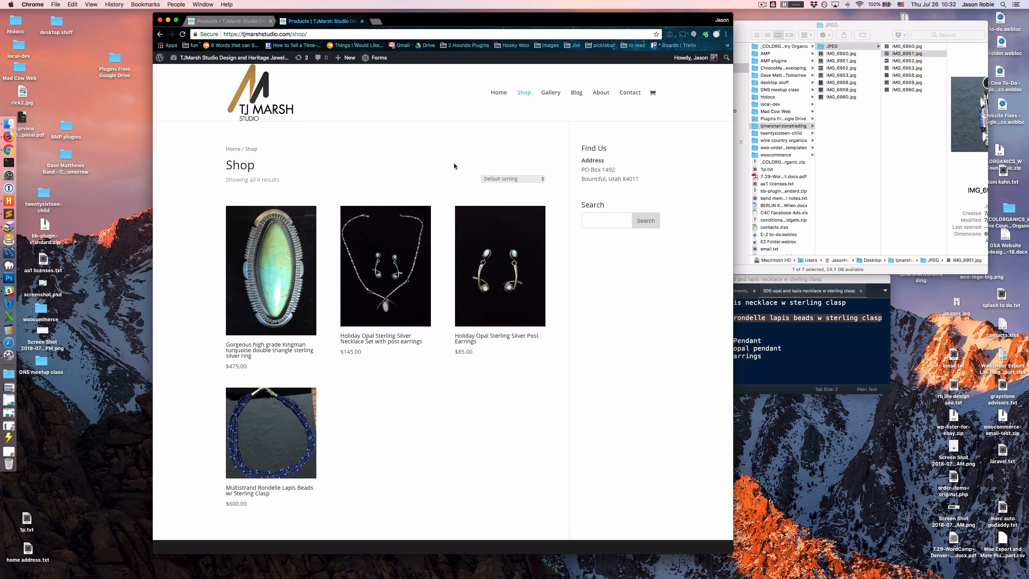
scroll(445, 172, "down", 5)
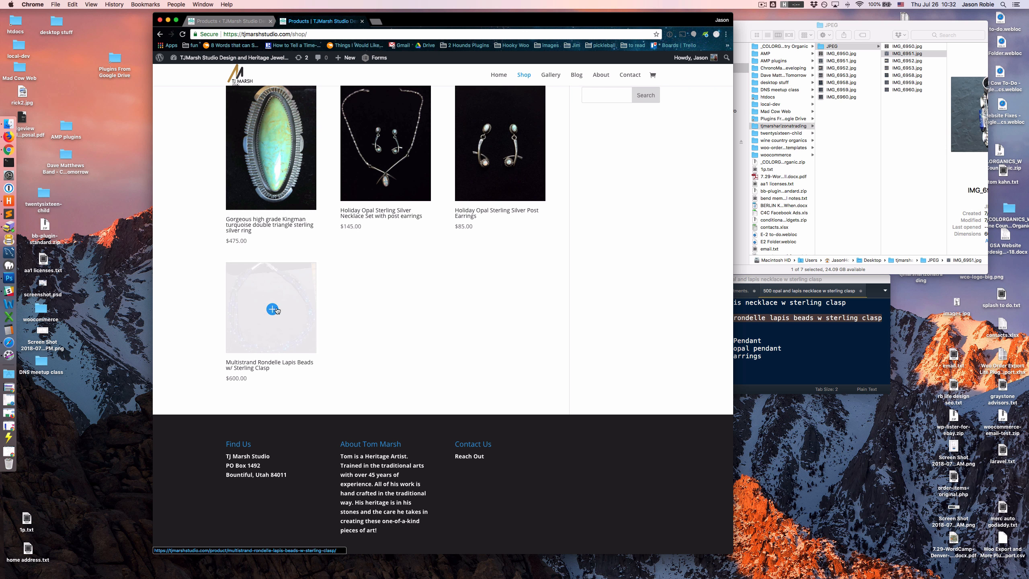
left_click(273, 310)
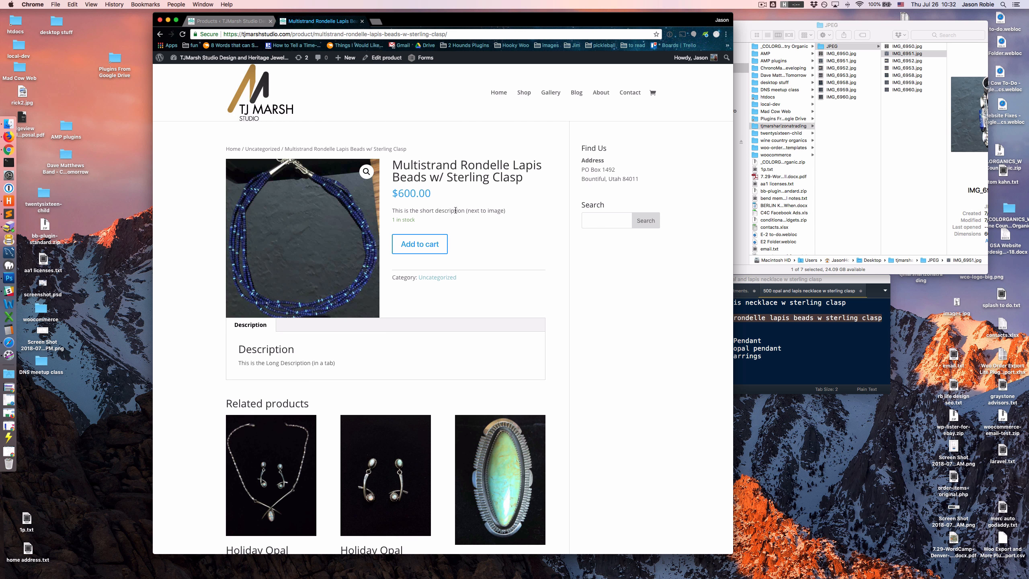
left_click_drag(399, 211, 479, 212)
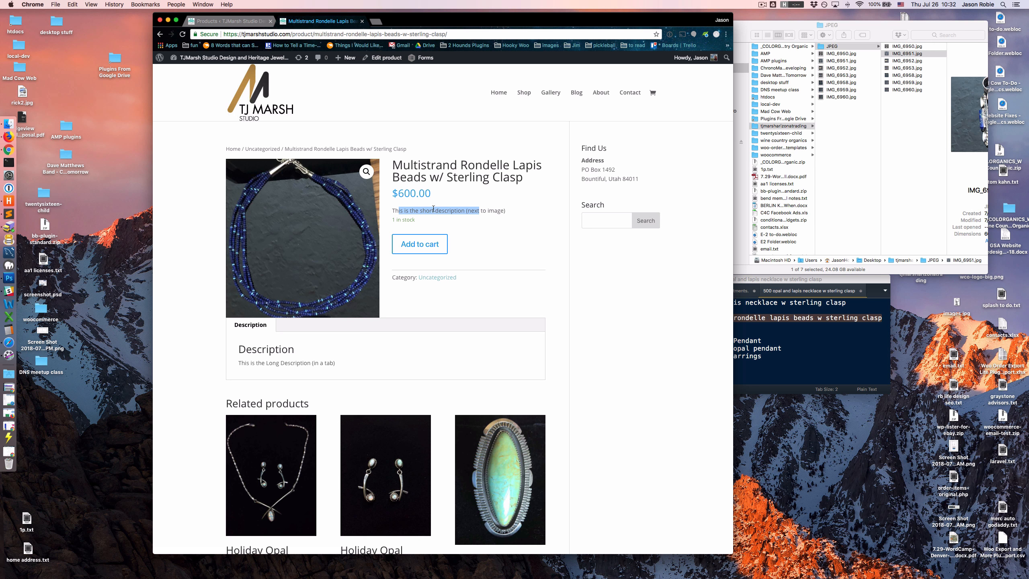
- Delete the long description of the Multistrand Rondelle Lapis Beads product in the site admin and update the product
left_click(229, 20)
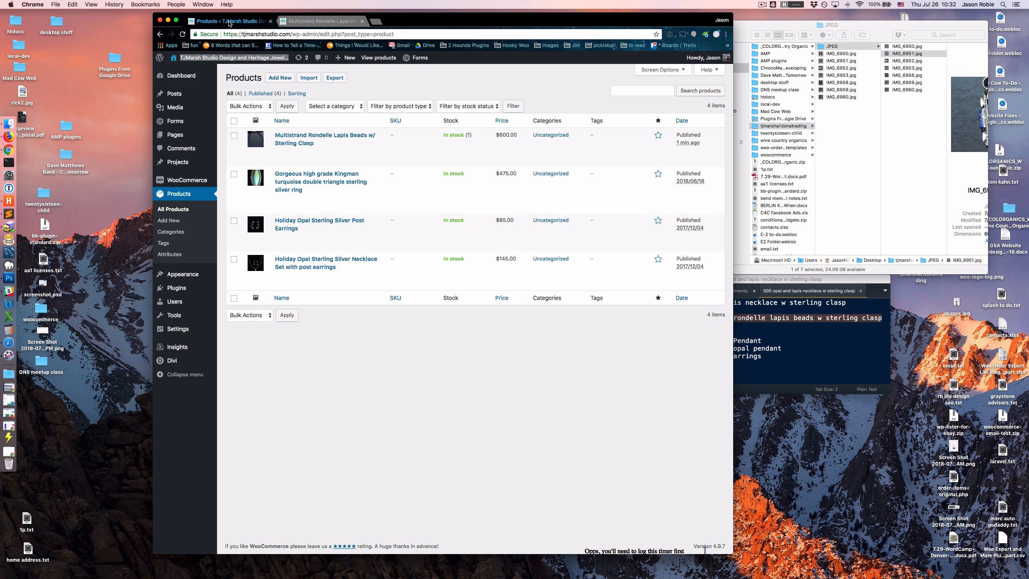
left_click(299, 139)
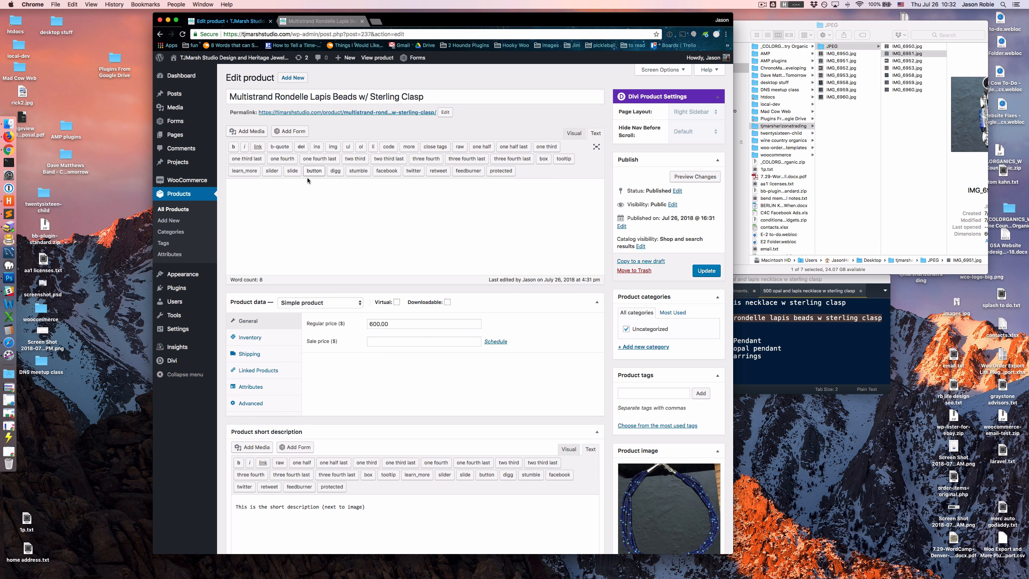
triple_click(304, 186)
key("BackSpace")
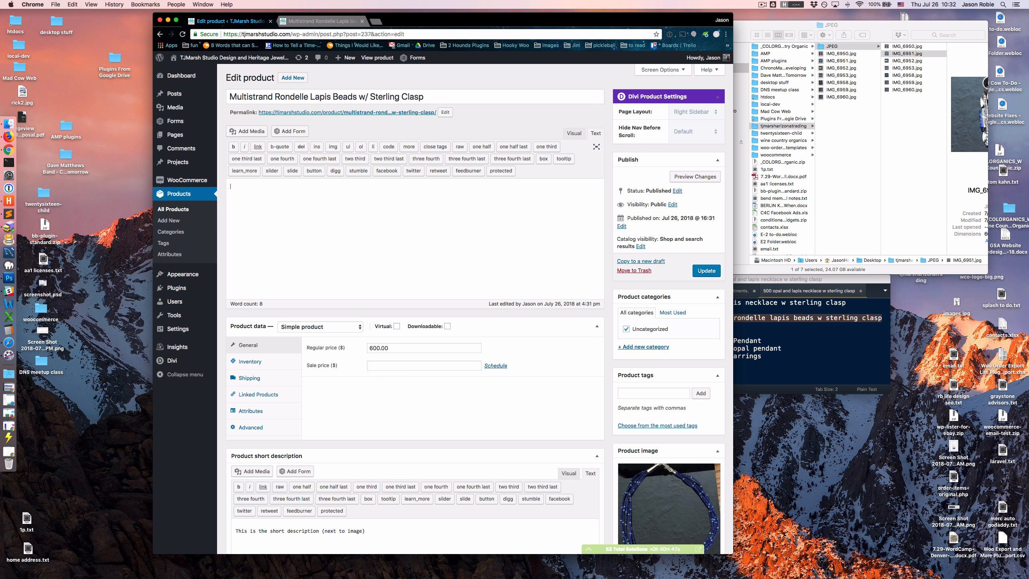
left_click(704, 271)
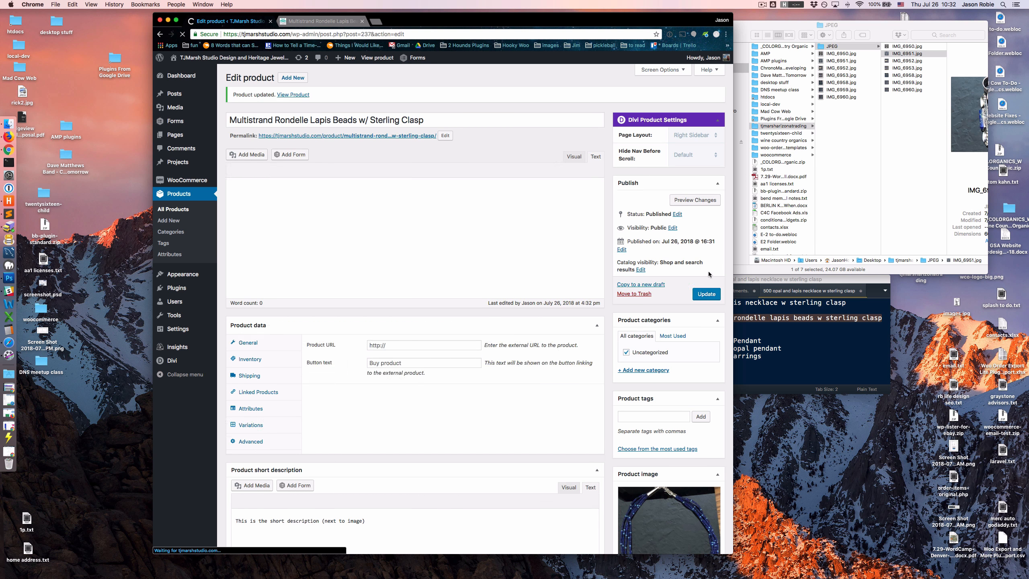
- Reload the product's storefront page to check its layout, and view the product image enlarged before closing it
left_click(313, 22)
key("super+r")
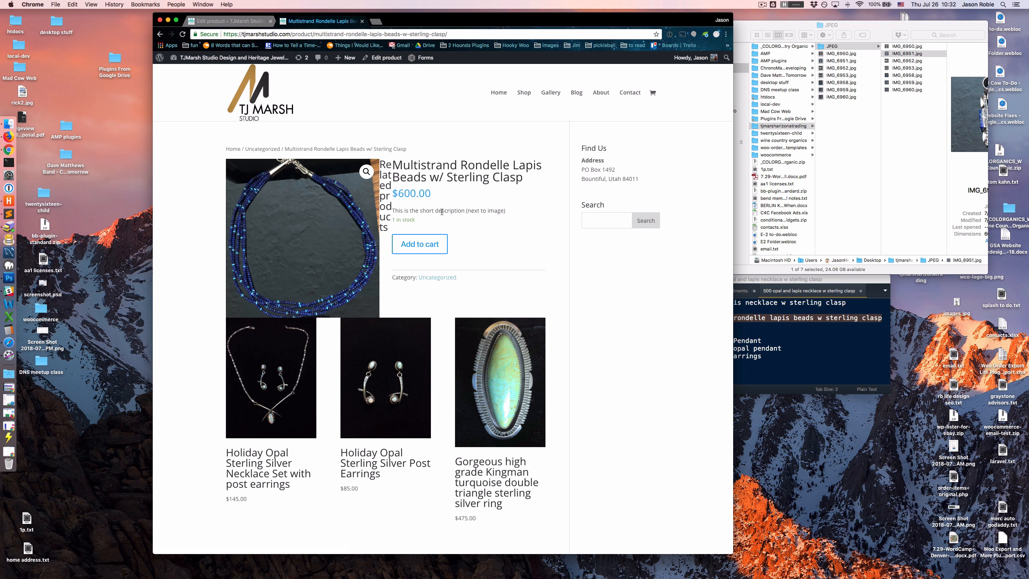
mouse_move(387, 172)
left_mouse_down()
mouse_move(387, 221)
mouse_move(388, 182)
left_mouse_up()
left_click(418, 208)
left_click(365, 173)
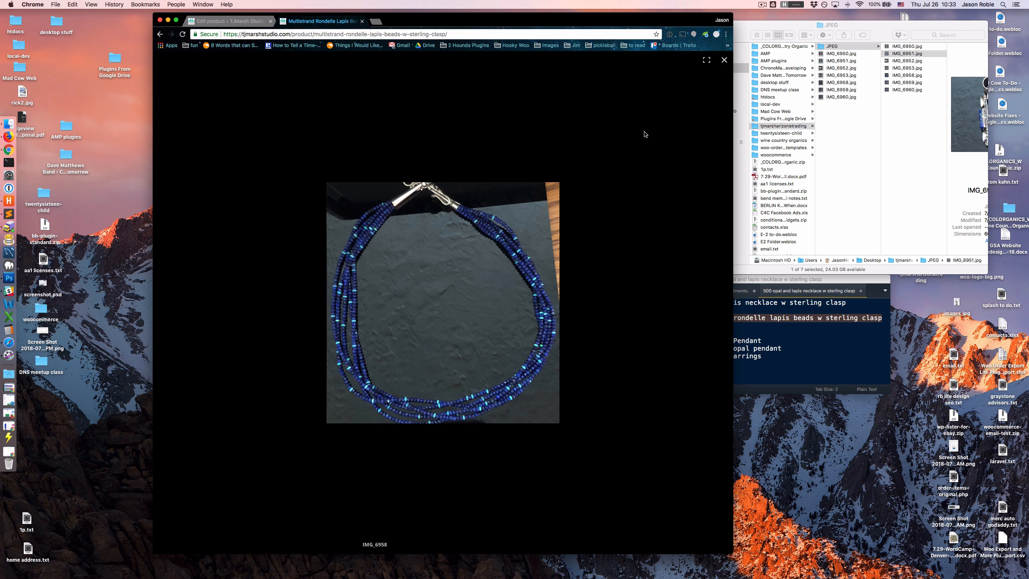
left_click(724, 60)
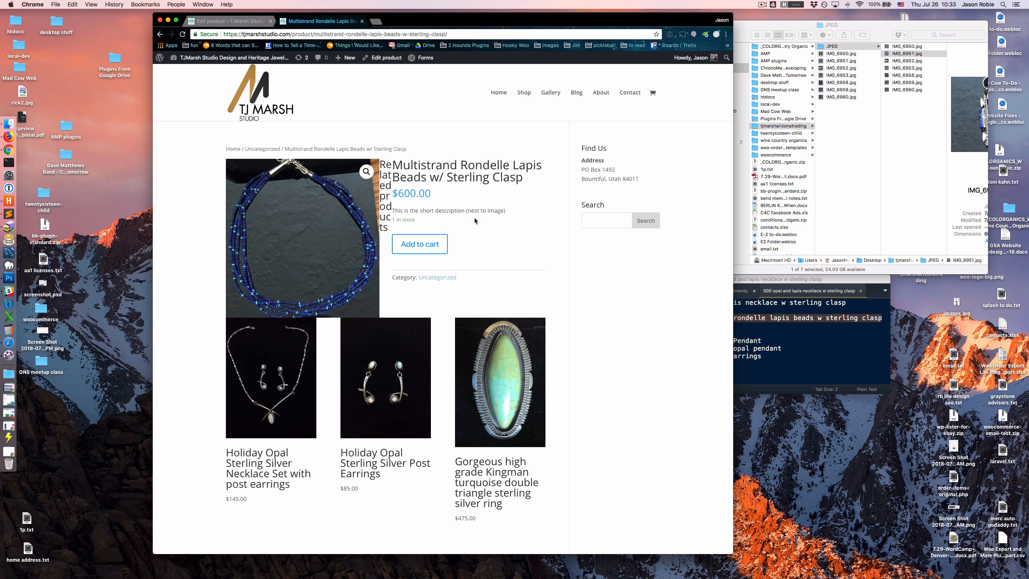